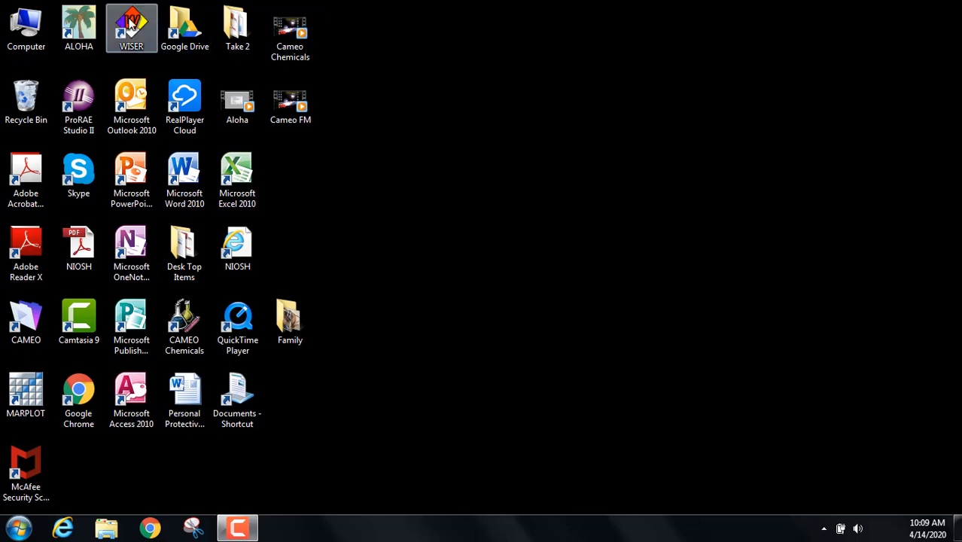
# - Open WISER in a maximized window and display Propane from the known substances
pyautogui.doubleClick(131, 24)
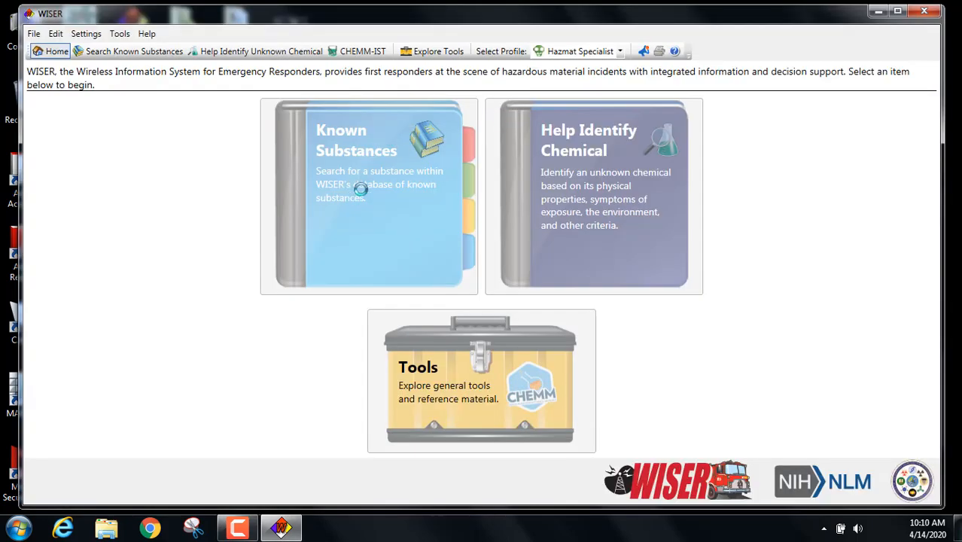
pyautogui.click(373, 172)
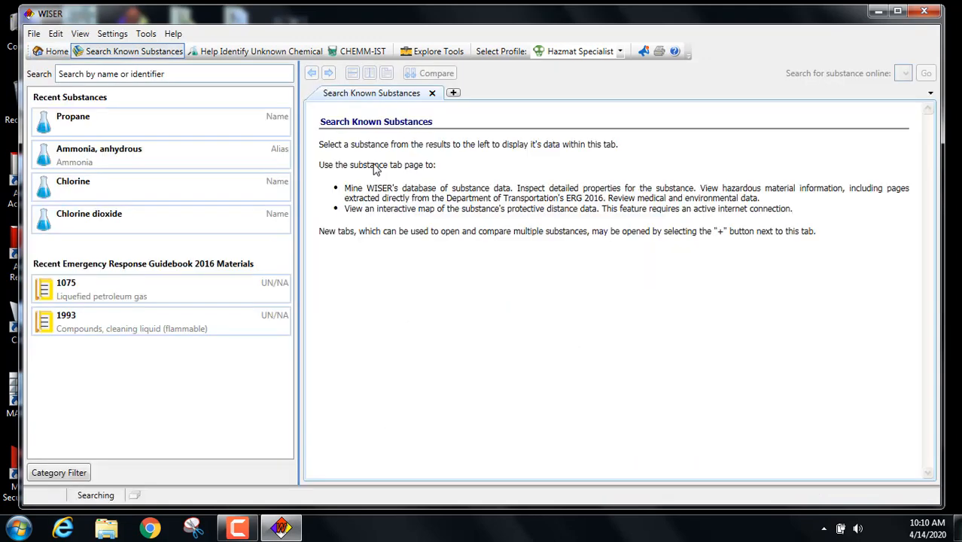
pyautogui.click(897, 11)
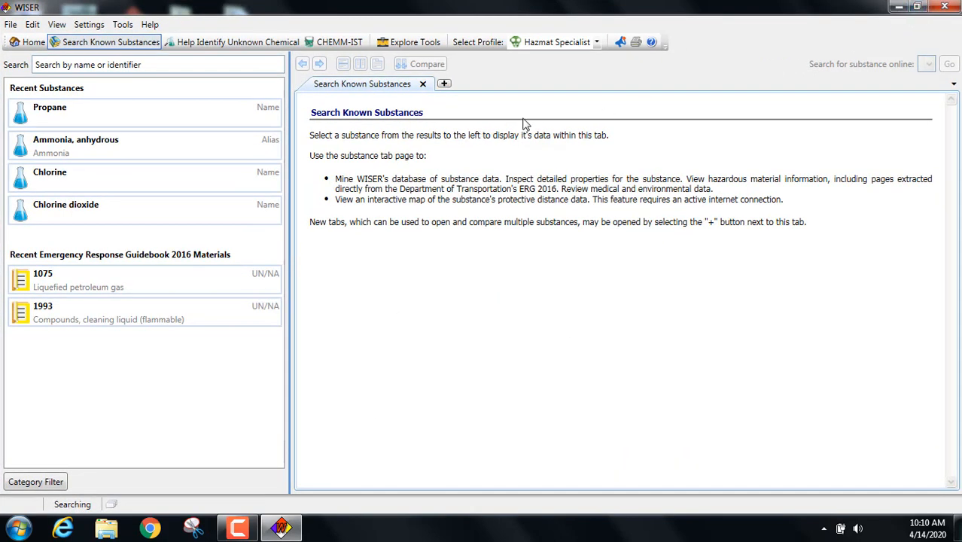
pyautogui.click(51, 112)
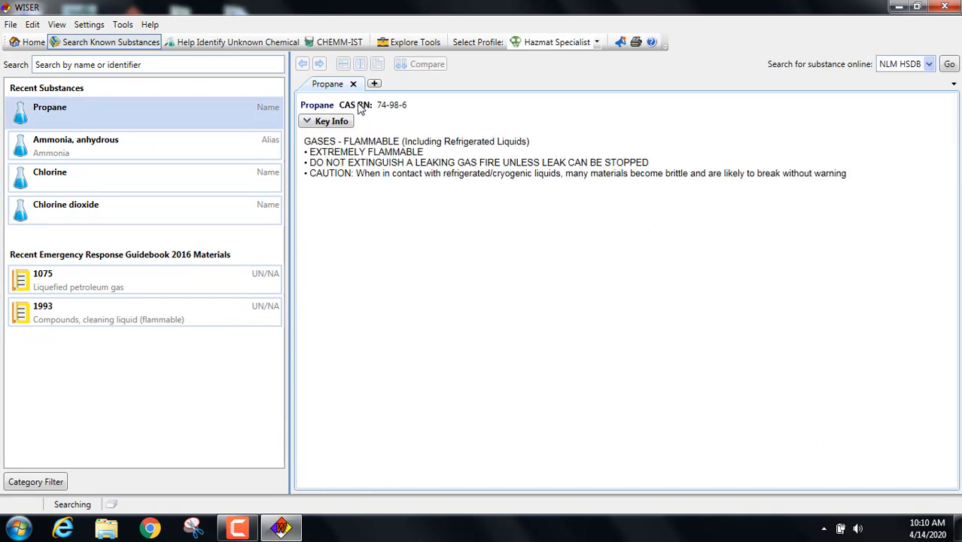
# - Show the protective distance map for Propane, centred on Alaska and Canada
pyautogui.click(329, 124)
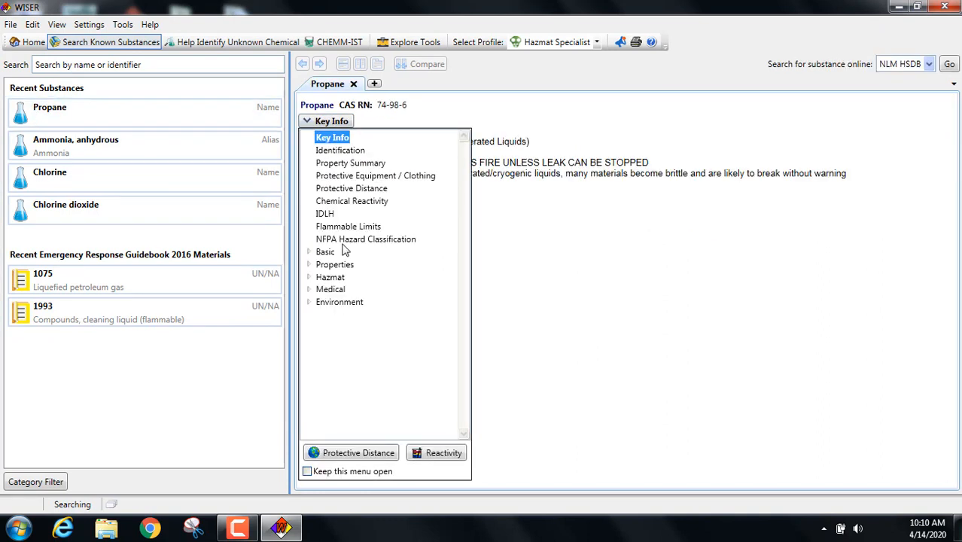
pyautogui.click(354, 454)
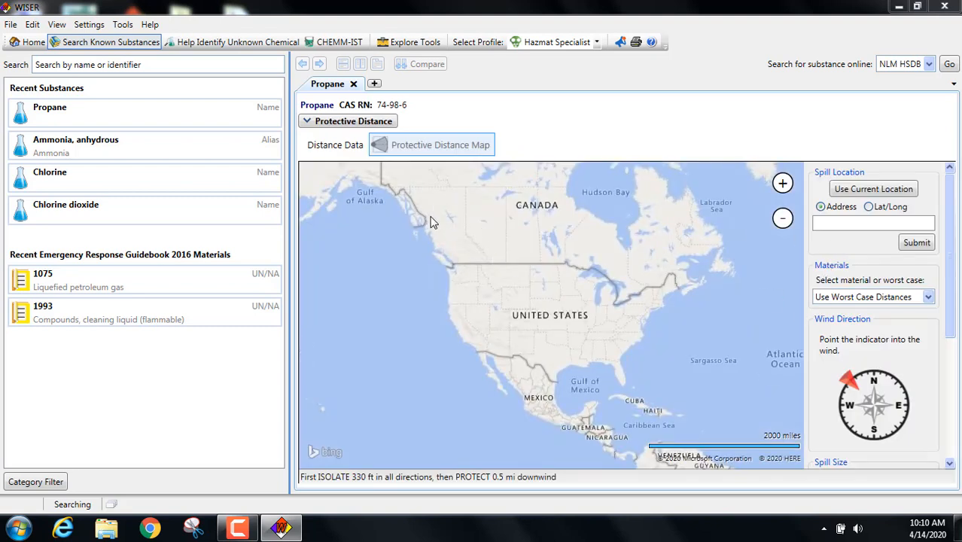
pyautogui.scroll(1, 436, 205)
pyautogui.moveTo(505, 301); pyautogui.dragTo(543, 343)
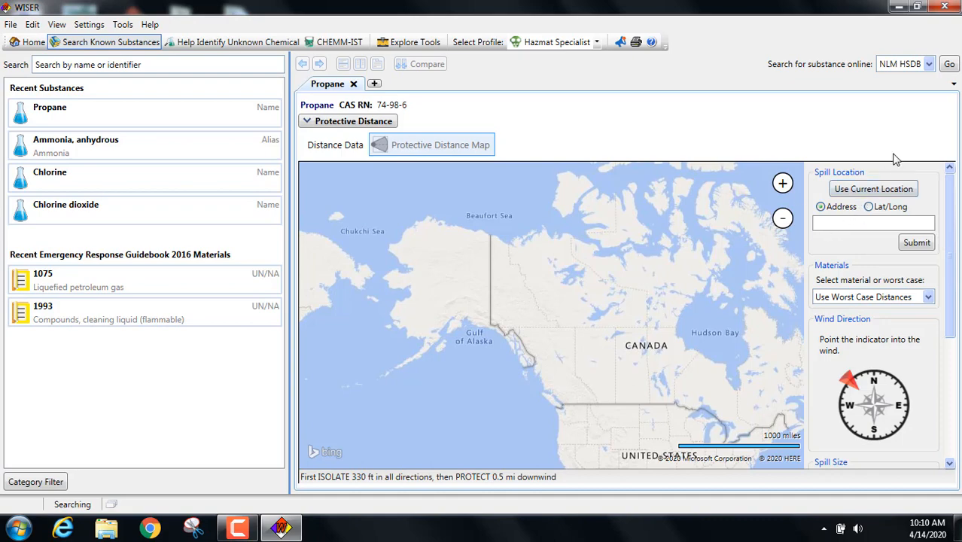
# - Open MARPLOT and place the click point on the dark rail cars in the rail yard, at about 64.8492°N, 147.7522°W
pyautogui.click(897, 9)
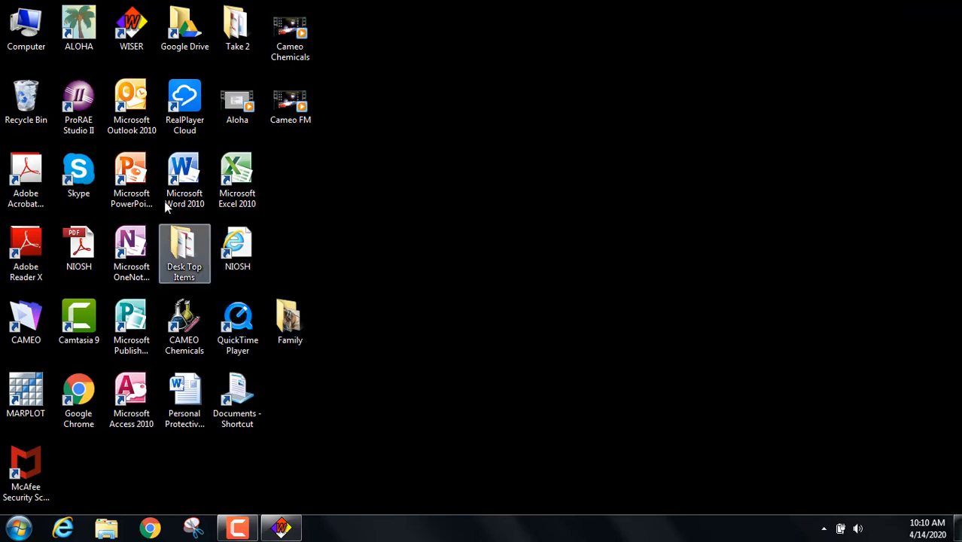
pyautogui.doubleClick(23, 395)
pyautogui.click(723, 31)
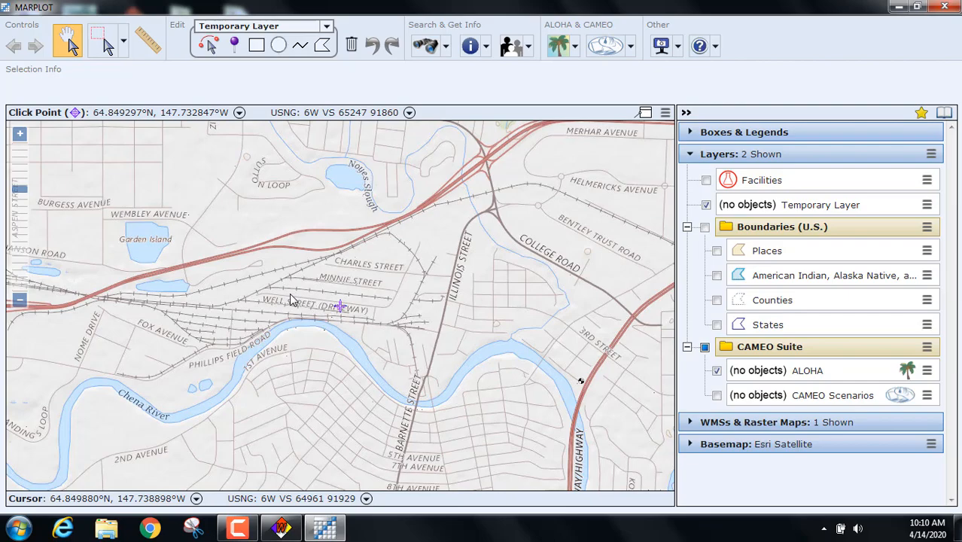
pyautogui.moveTo(292, 299)
pyautogui.mouseDown()
pyautogui.moveTo(450, 287)
pyautogui.moveTo(542, 312)
pyautogui.mouseUp()
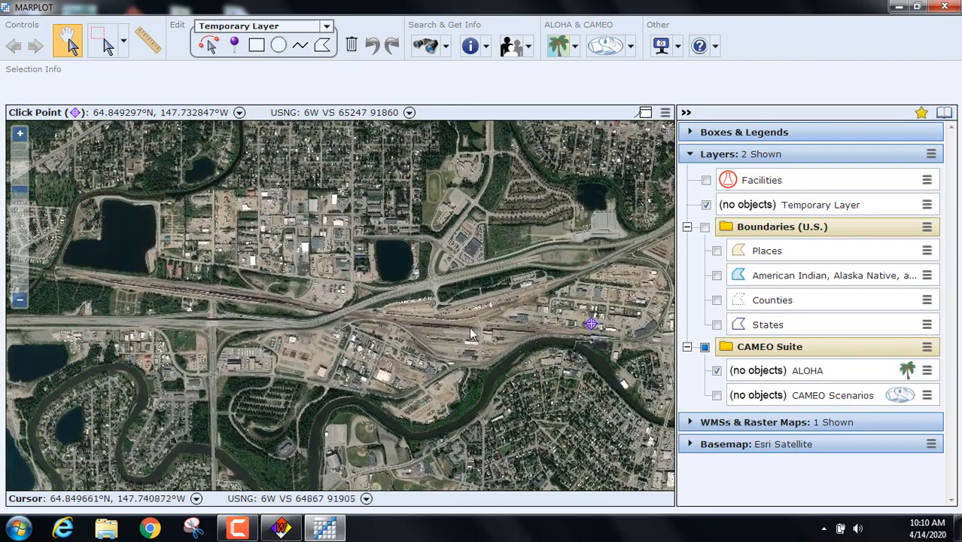
pyautogui.scroll(1, 428, 327)
pyautogui.scroll(1, 428, 326)
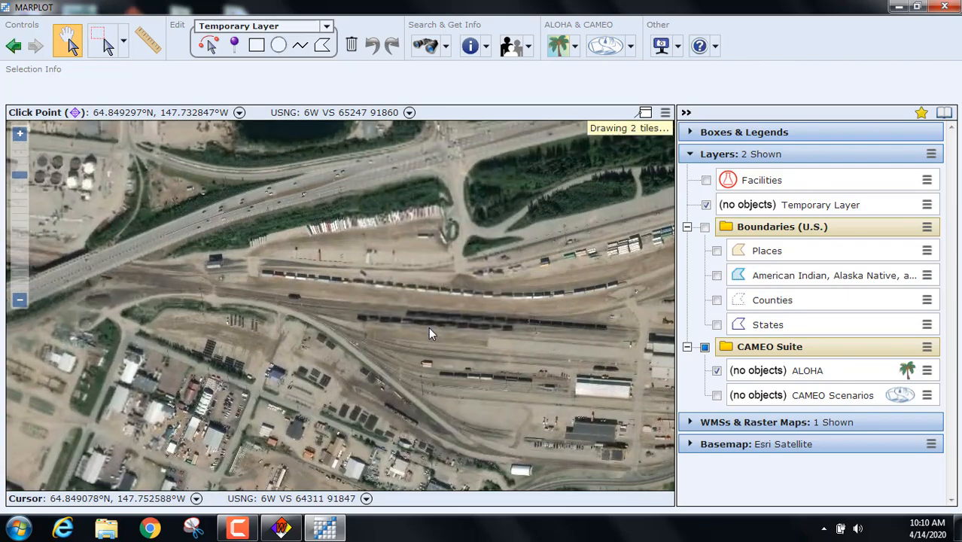
pyautogui.scroll(1, 429, 326)
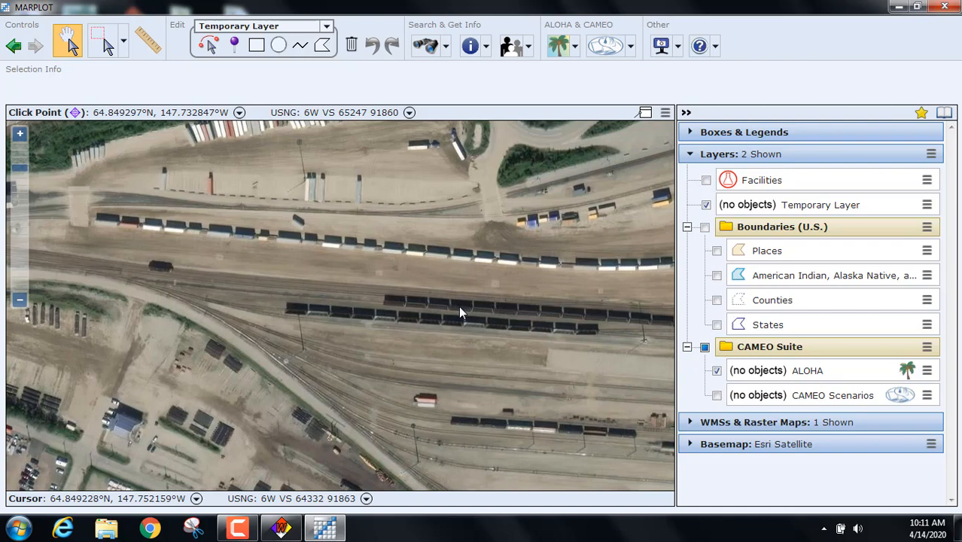
pyautogui.click(459, 307)
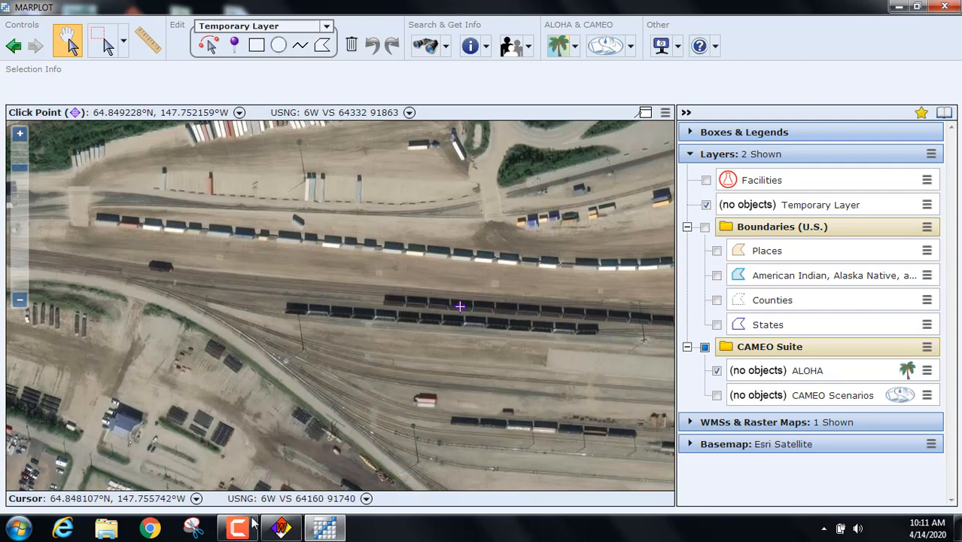
# - Switch back to WISER, specify the spill location by Lat/Long and enter the MARPLOT click point's latitude as 64.84
pyautogui.click(294, 530)
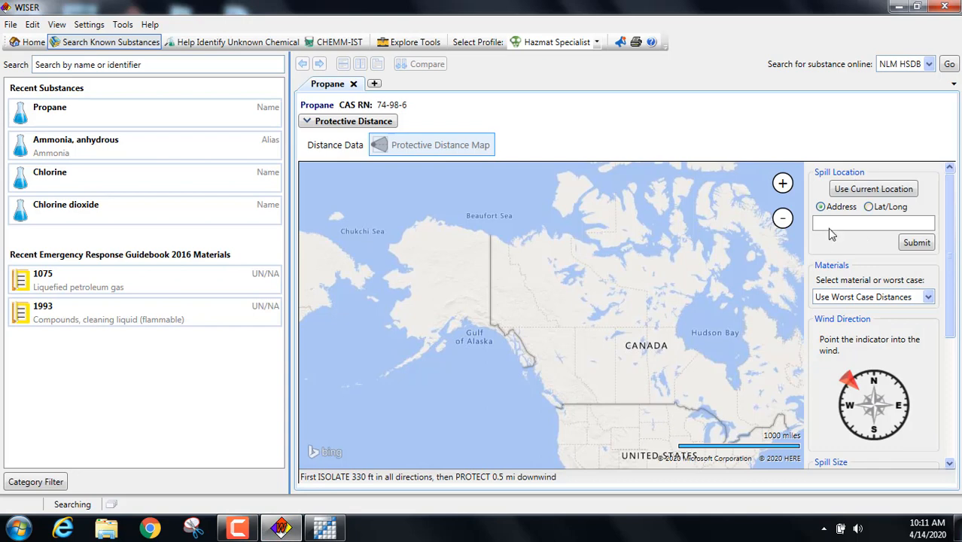
pyautogui.click(870, 206)
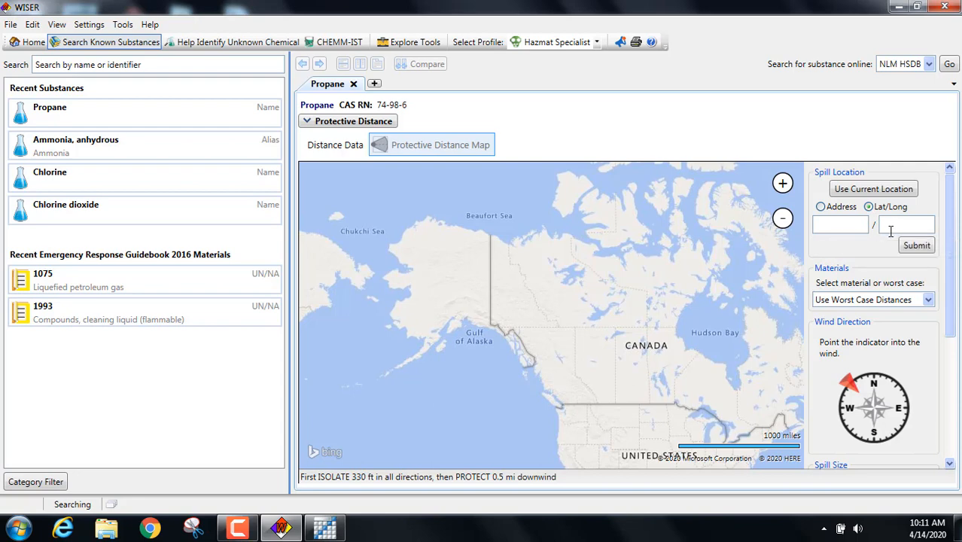
pyautogui.click(324, 528)
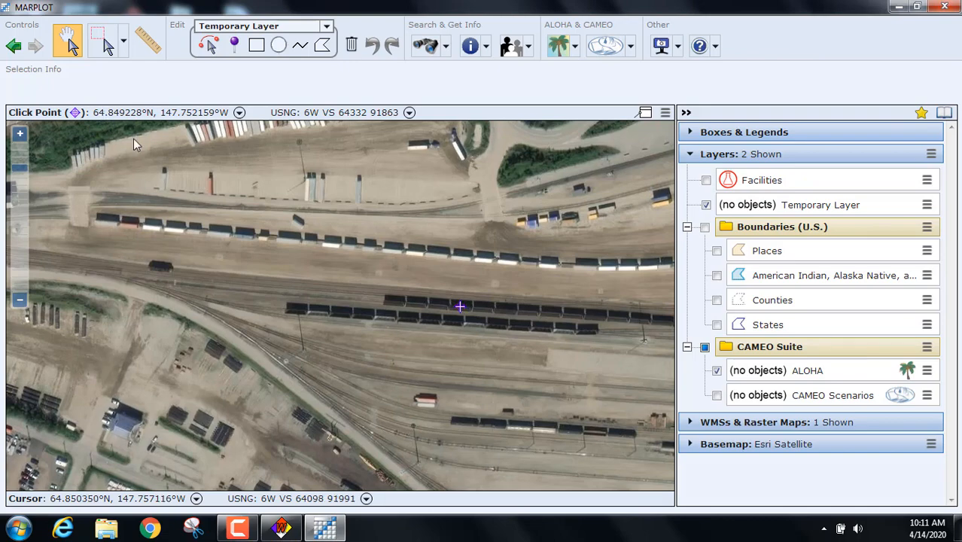
pyautogui.click(280, 528)
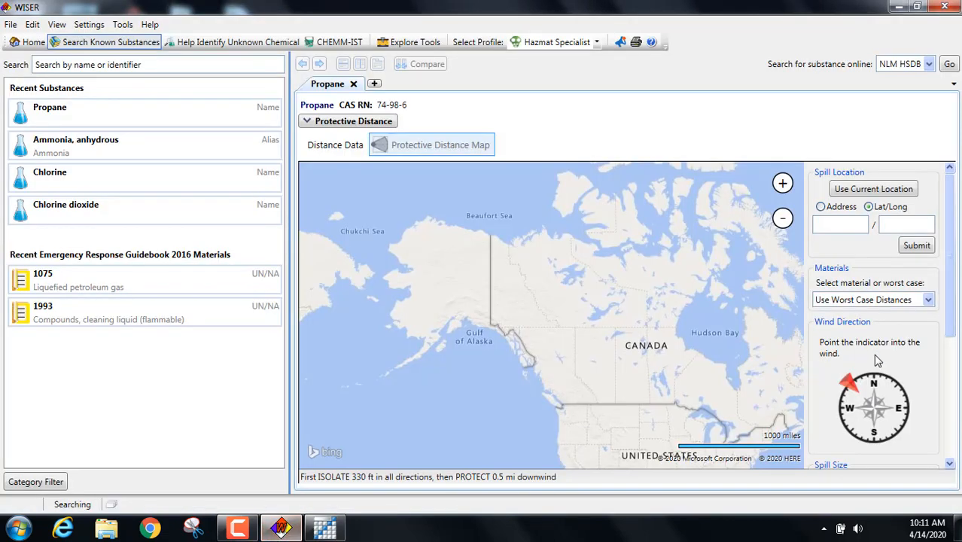
pyautogui.click(840, 225)
pyautogui.write('64.84')
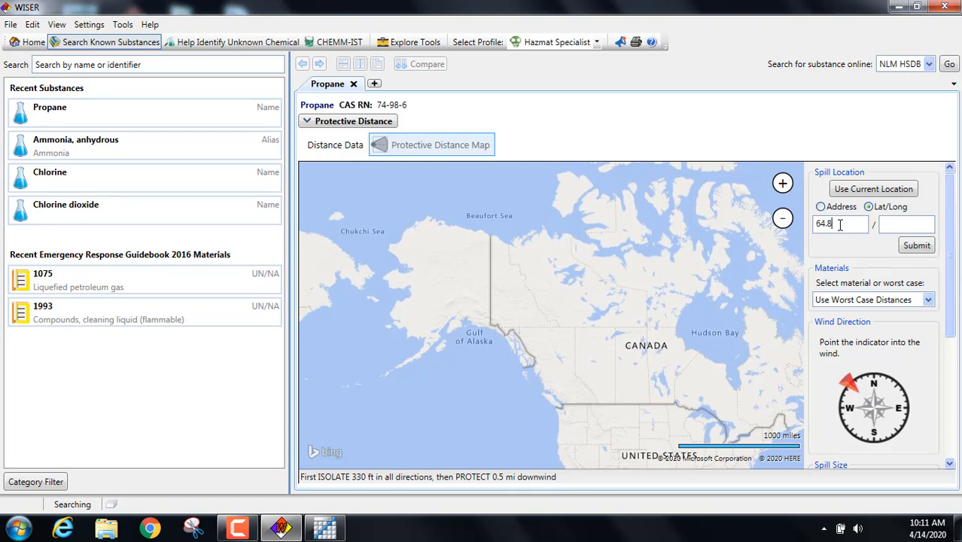
# - Check the click point's longitude in MARPLOT, enter it in WISER as -147.75 and submit the spill location
pyautogui.click(899, 225)
pyautogui.click(322, 536)
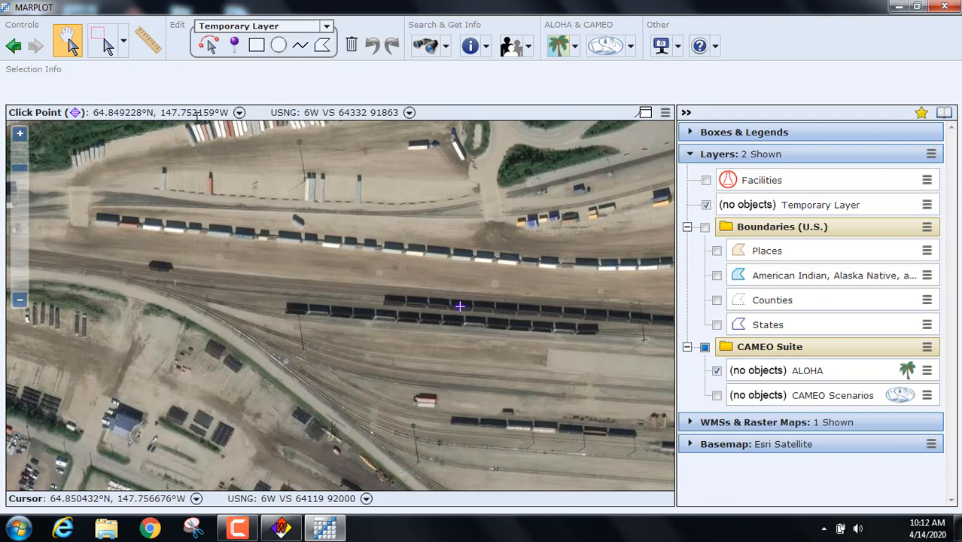
pyautogui.click(281, 529)
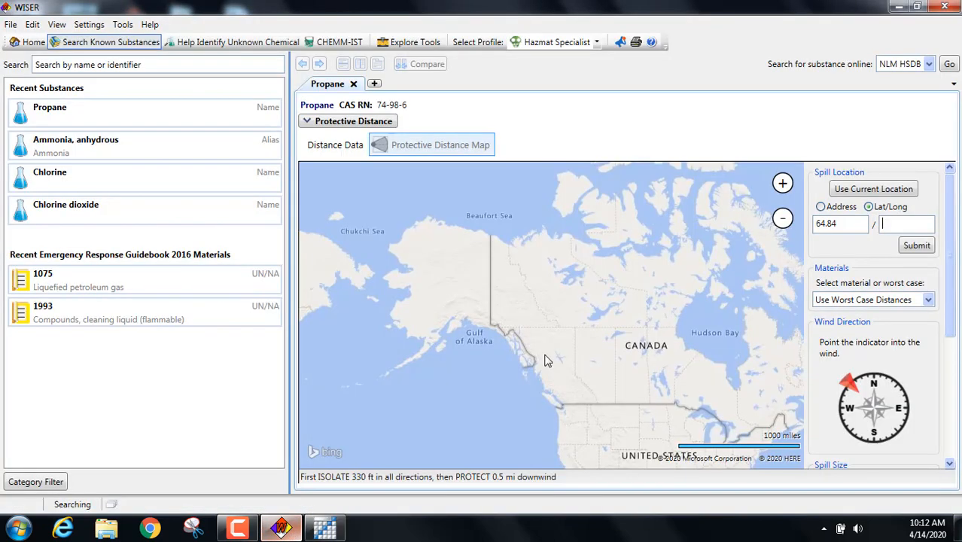
pyautogui.click(905, 226)
pyautogui.write('-147.75')
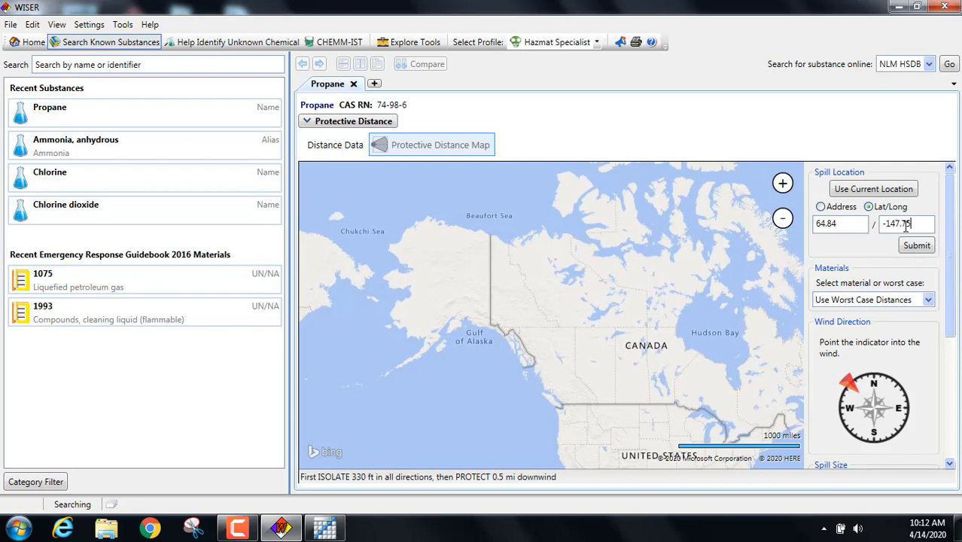
pyautogui.click(907, 248)
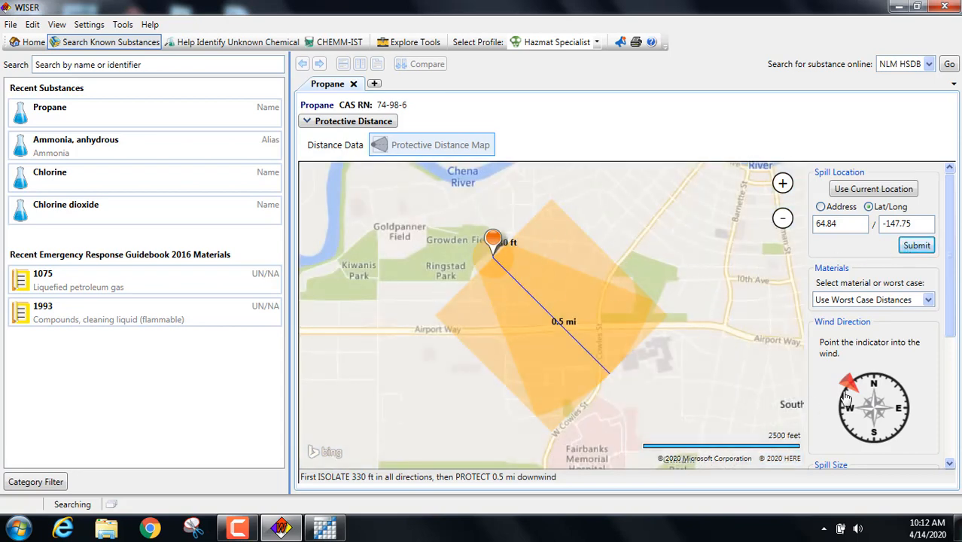
# - Set the map type to Aerial and move the spill marker north across the river onto the rail yard
pyautogui.scroll(-3, 874, 365)
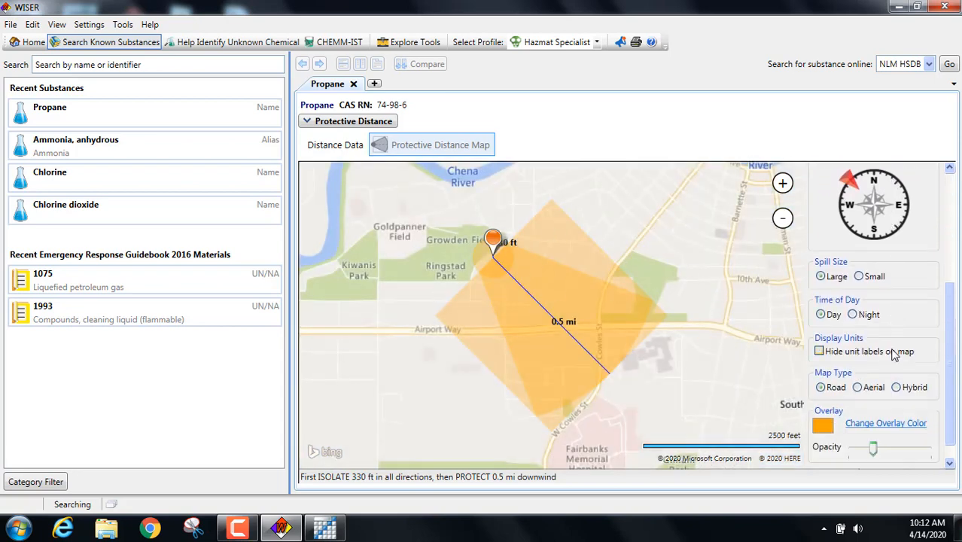
pyautogui.click(859, 389)
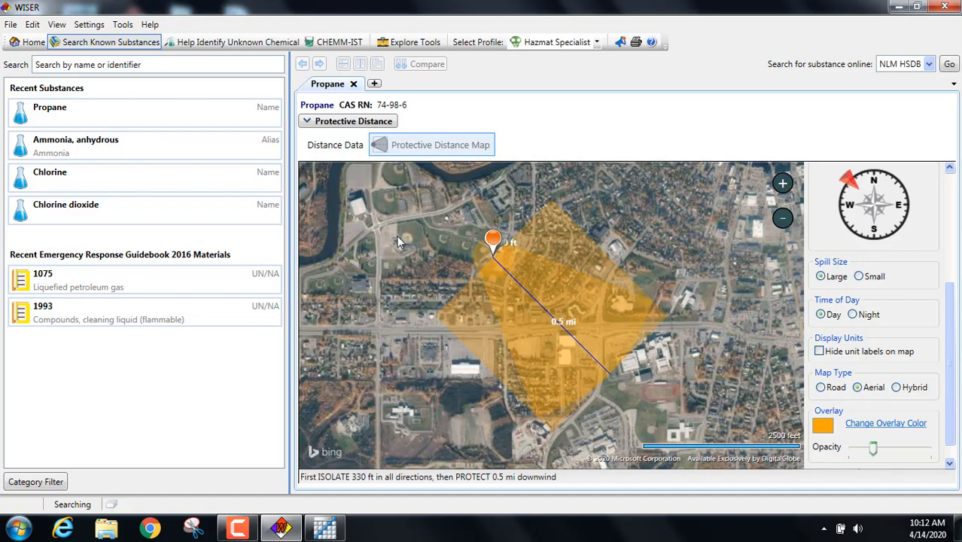
pyautogui.moveTo(389, 236)
pyautogui.mouseDown()
pyautogui.moveTo(392, 282)
pyautogui.moveTo(438, 421)
pyautogui.moveTo(500, 420)
pyautogui.moveTo(482, 422)
pyautogui.mouseUp()
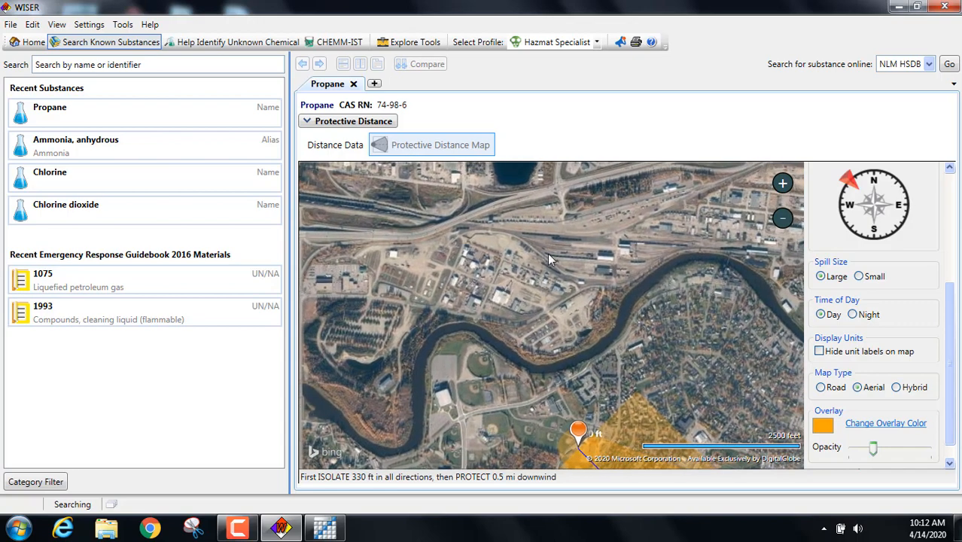
pyautogui.moveTo(531, 323); pyautogui.dragTo(518, 317)
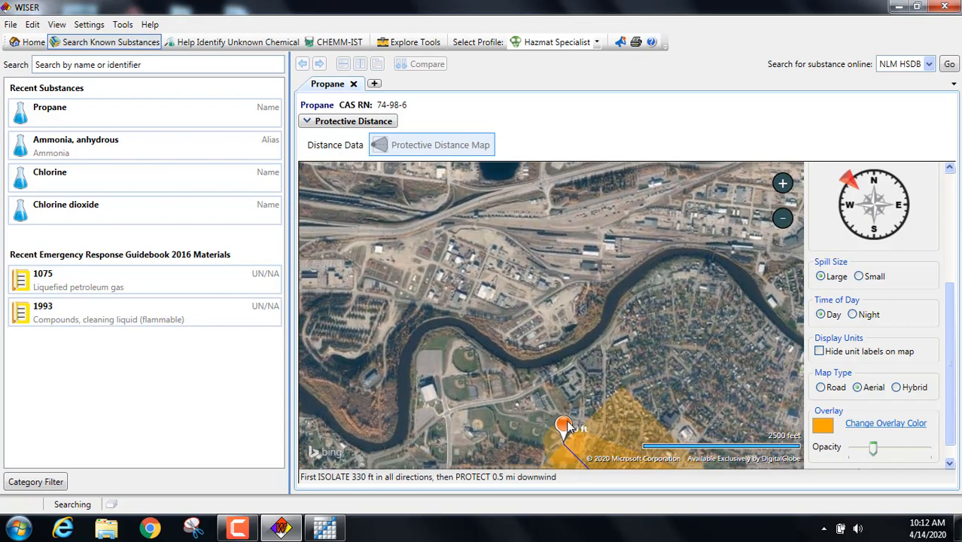
pyautogui.moveTo(563, 425); pyautogui.dragTo(538, 233)
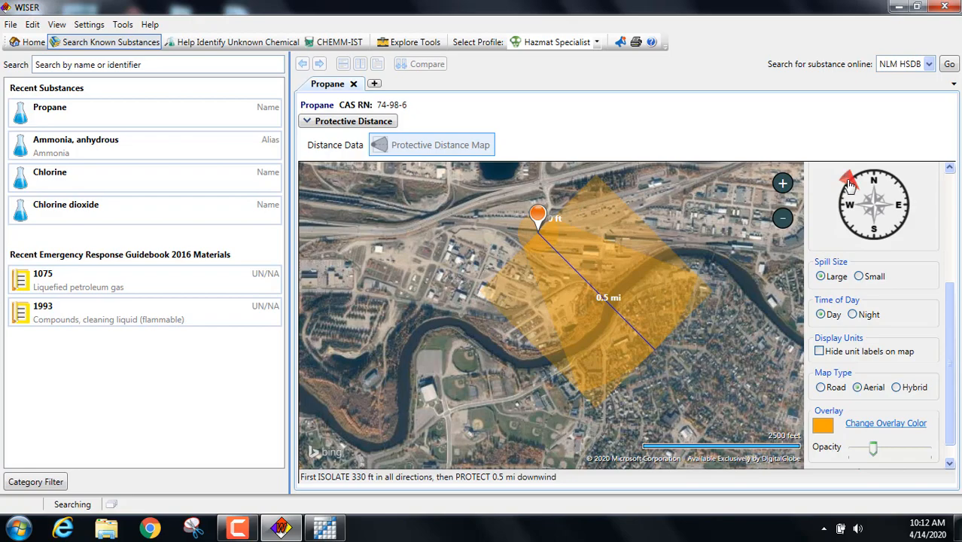
# - Set the wind direction so the compass indicator points east
pyautogui.moveTo(848, 184)
pyautogui.mouseDown()
pyautogui.moveTo(873, 172)
pyautogui.moveTo(901, 193)
pyautogui.moveTo(903, 225)
pyautogui.moveTo(894, 235)
pyautogui.moveTo(899, 206)
pyautogui.moveTo(845, 186)
pyautogui.moveTo(828, 219)
pyautogui.moveTo(841, 198)
pyautogui.mouseUp()
pyautogui.moveTo(838, 203)
pyautogui.mouseDown()
pyautogui.moveTo(849, 181)
pyautogui.moveTo(896, 187)
pyautogui.moveTo(905, 211)
pyautogui.mouseUp()
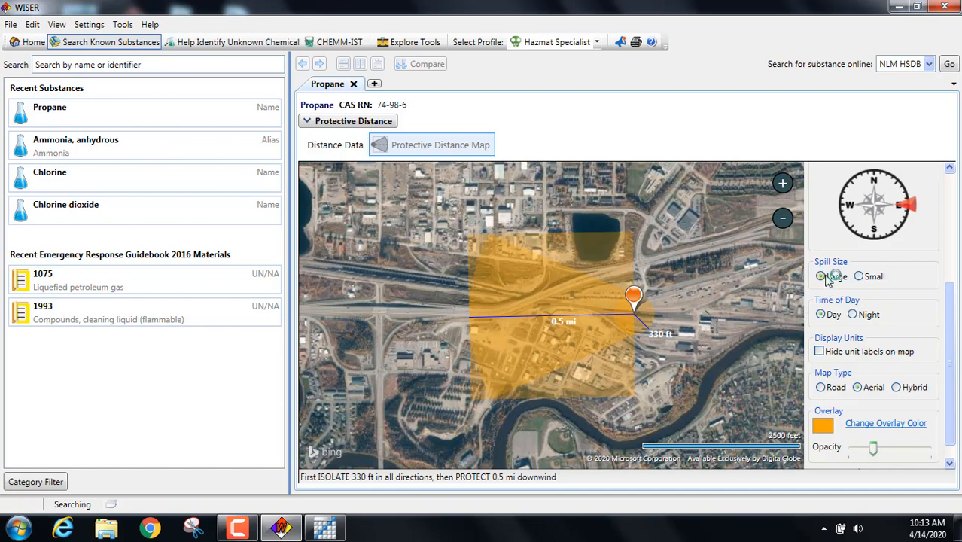
# - Compare the Small and Large spill sizes on the protective distance map, leaving Large and Day selected
pyautogui.moveTo(833, 269)
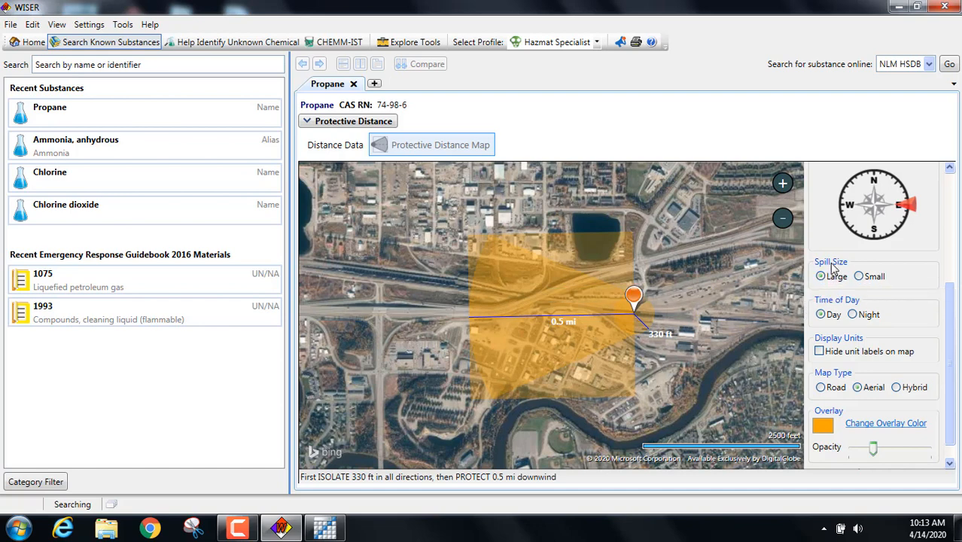
pyautogui.click(860, 277)
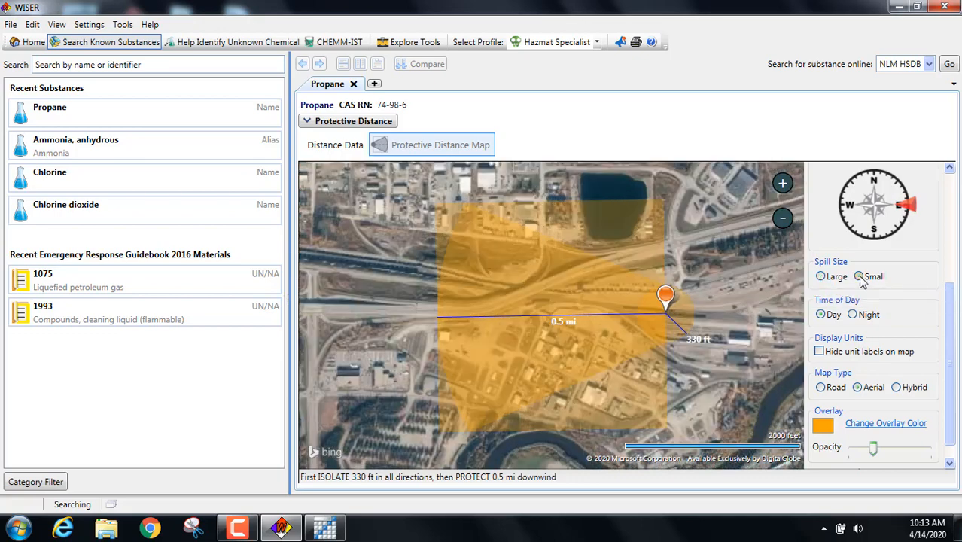
pyautogui.click(820, 277)
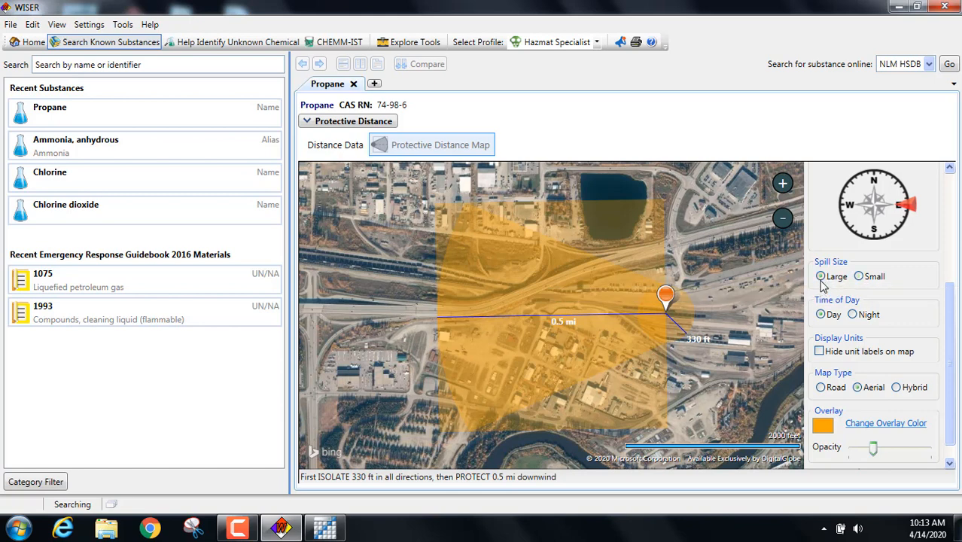
pyautogui.click(860, 277)
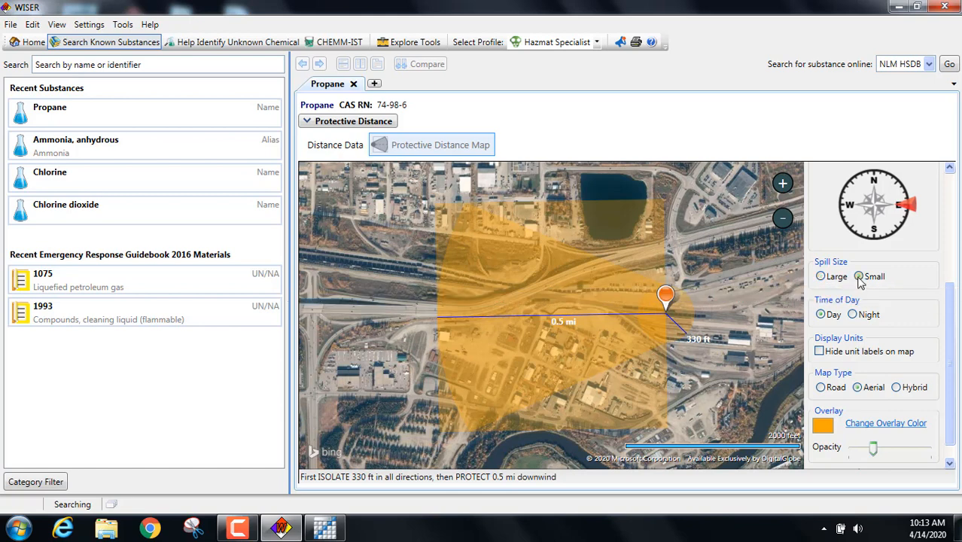
pyautogui.click(821, 314)
pyautogui.click(821, 277)
# - Open the Emergency Response Guidebook 2016 from WISER's guidebook tools
pyautogui.click(399, 45)
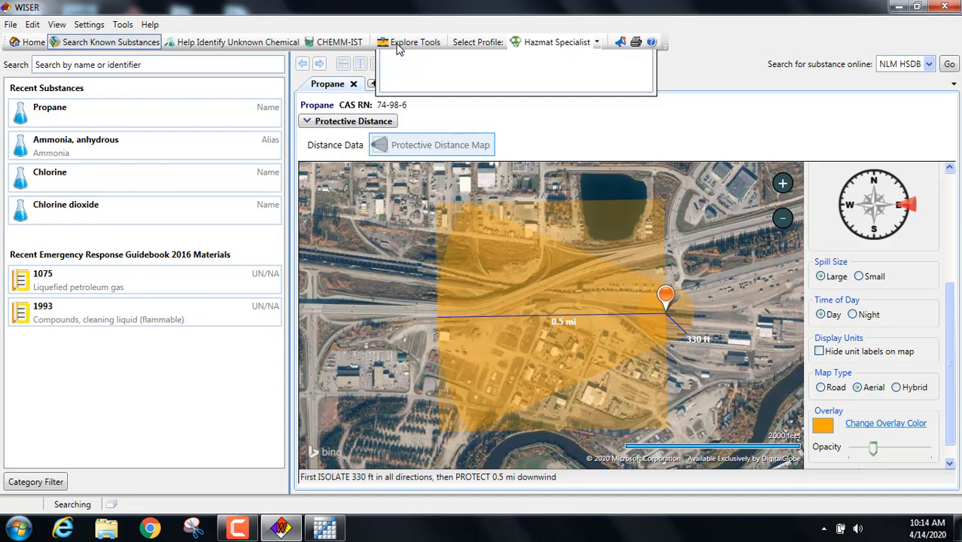
pyautogui.click(425, 75)
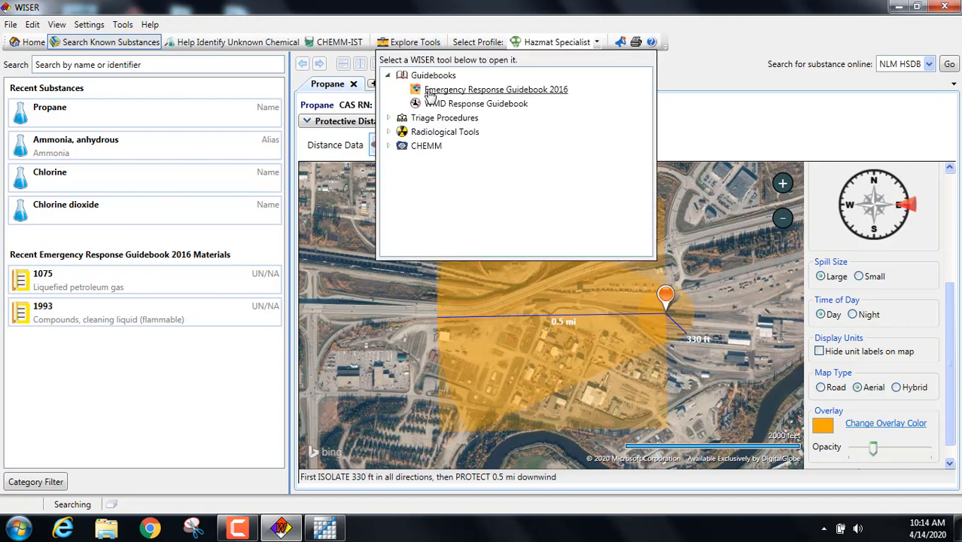
pyautogui.click(433, 89)
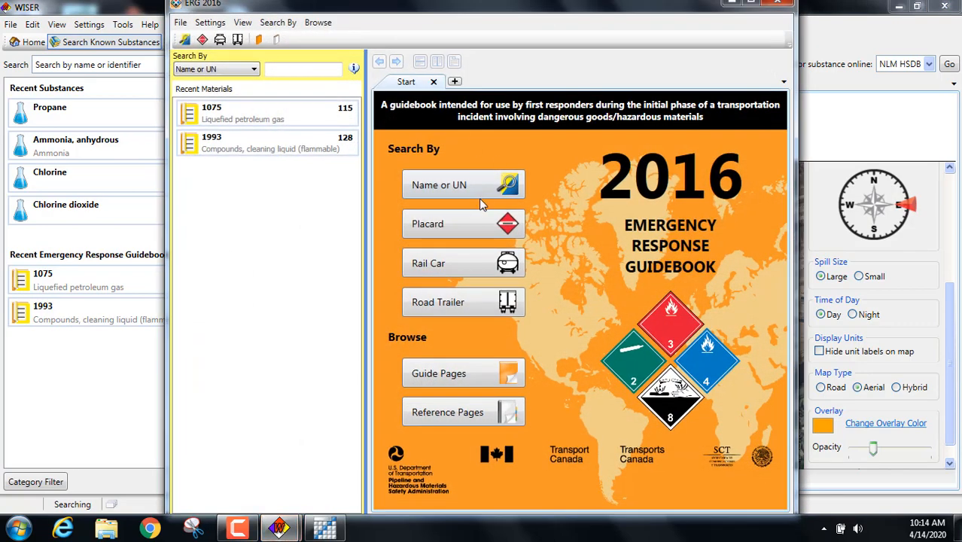
# - Review the guide for material 1075, Liquefied petroleum gas, through its public safety and evacuation sections, and put the guidebook window away
pyautogui.click(233, 112)
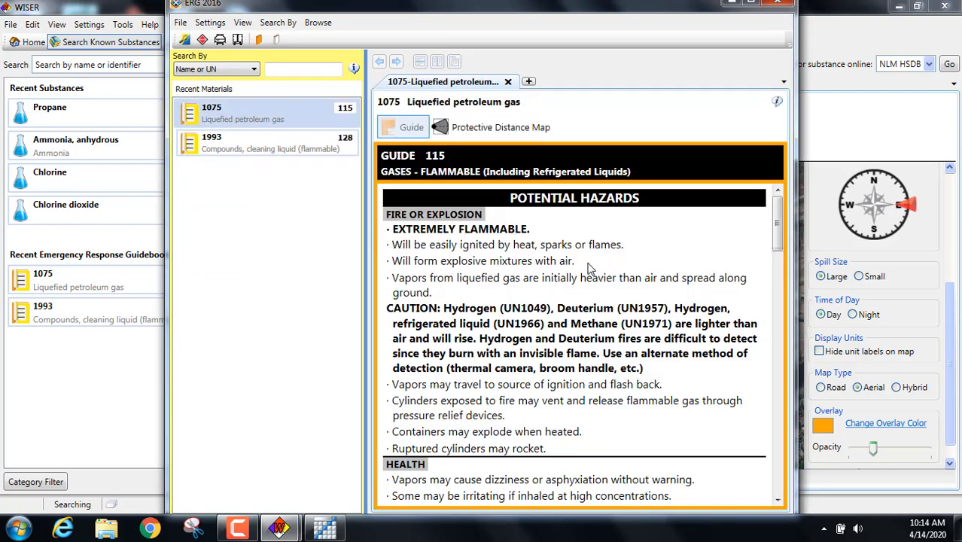
pyautogui.scroll(-7, 591, 268)
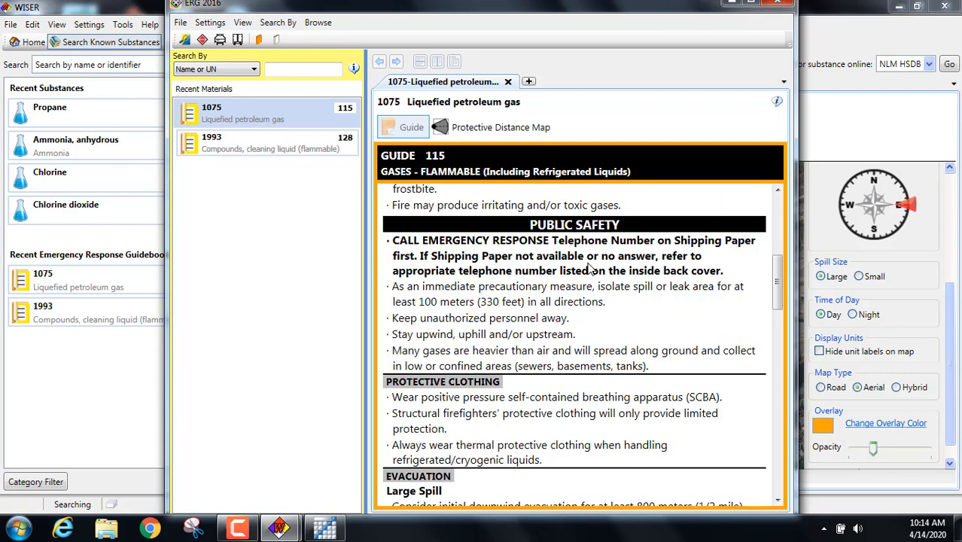
pyautogui.scroll(-4, 591, 269)
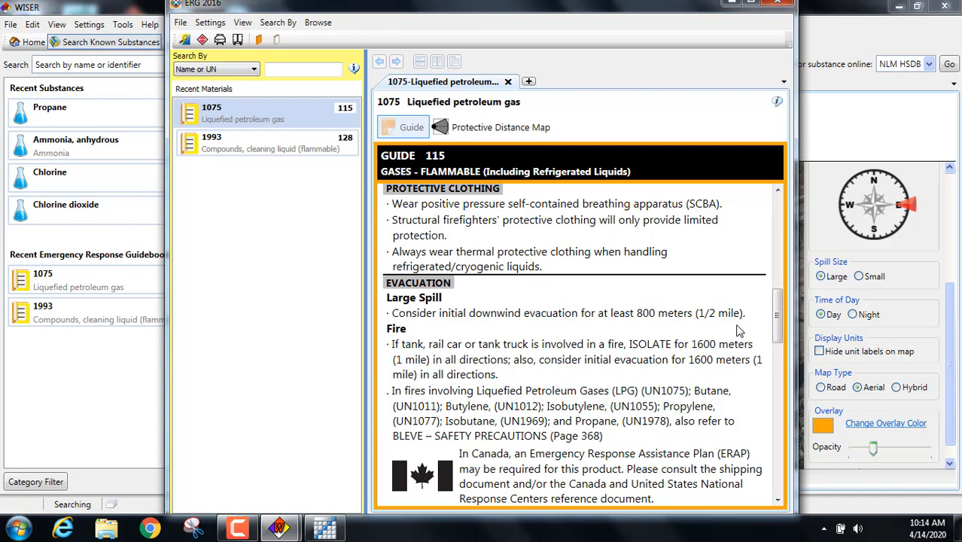
pyautogui.click(731, 4)
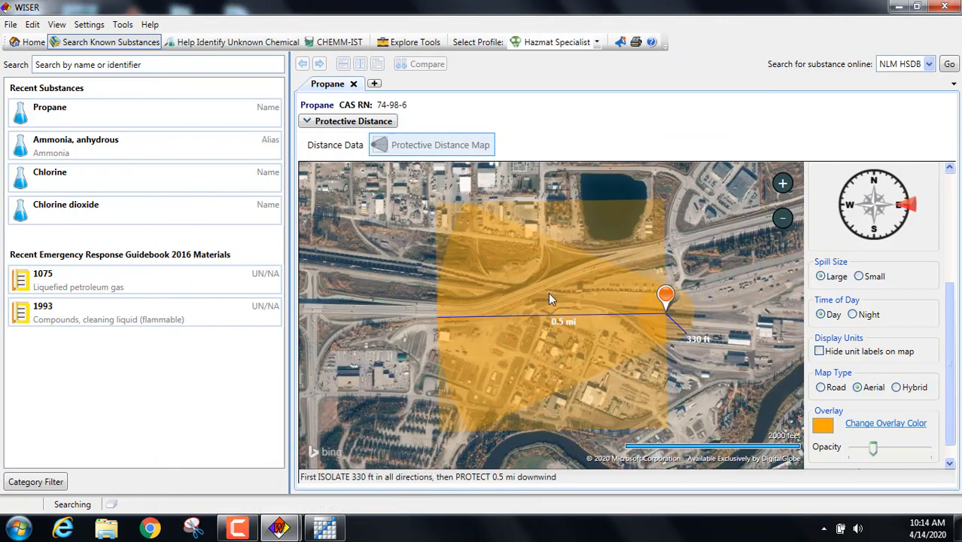
# - Switch to MARPLOT and measure a radius of about 5260 feet west from the rail yard click point, examining the area it covers
pyautogui.click(324, 528)
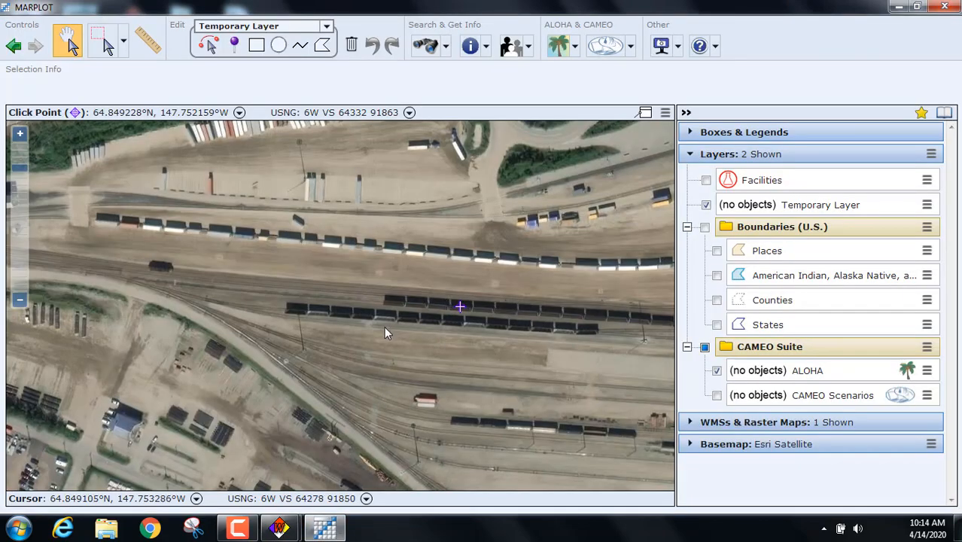
pyautogui.scroll(-1, 384, 326)
pyautogui.scroll(-2, 383, 329)
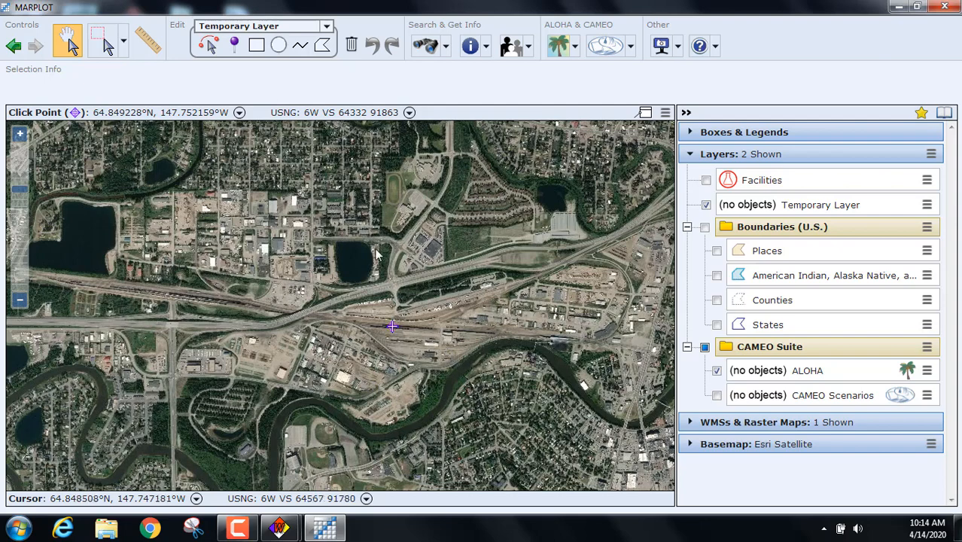
pyautogui.click(147, 42)
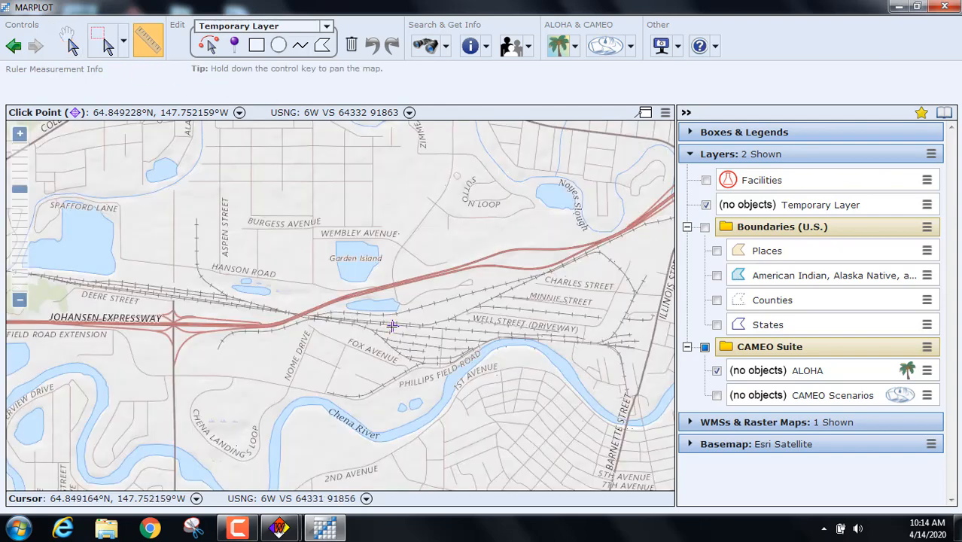
pyautogui.moveTo(393, 325)
pyautogui.mouseDown()
pyautogui.moveTo(99, 314)
pyautogui.moveTo(113, 316)
pyautogui.mouseUp()
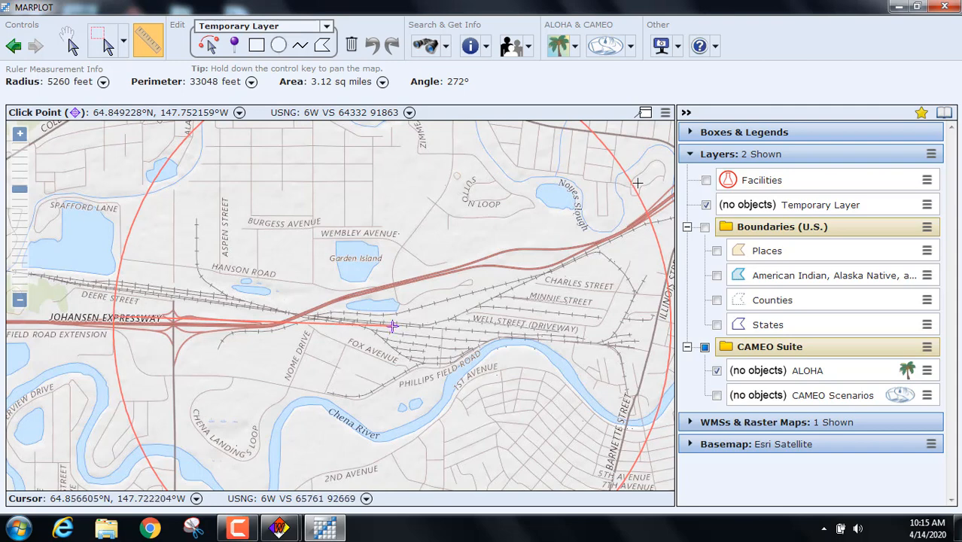
pyautogui.scroll(-1, 637, 183)
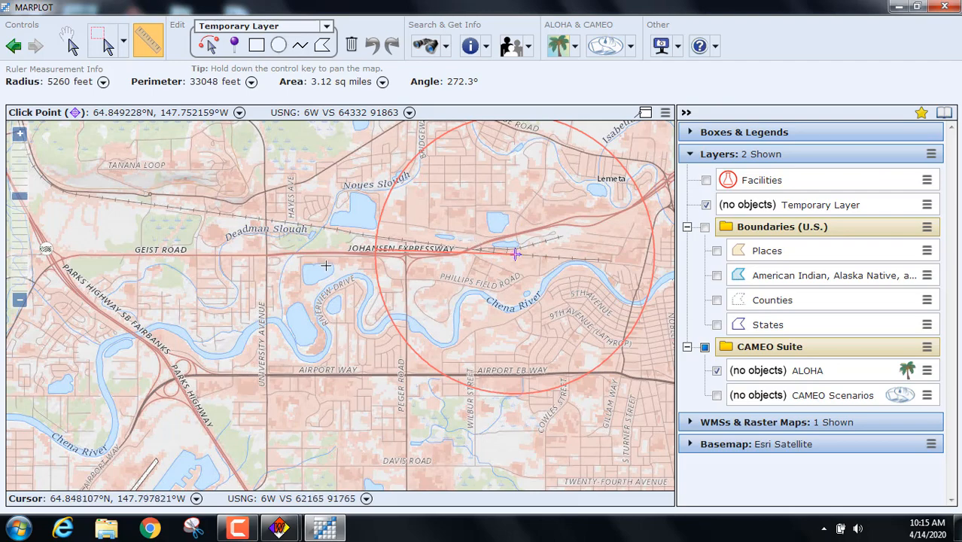
pyautogui.scroll(1, 326, 265)
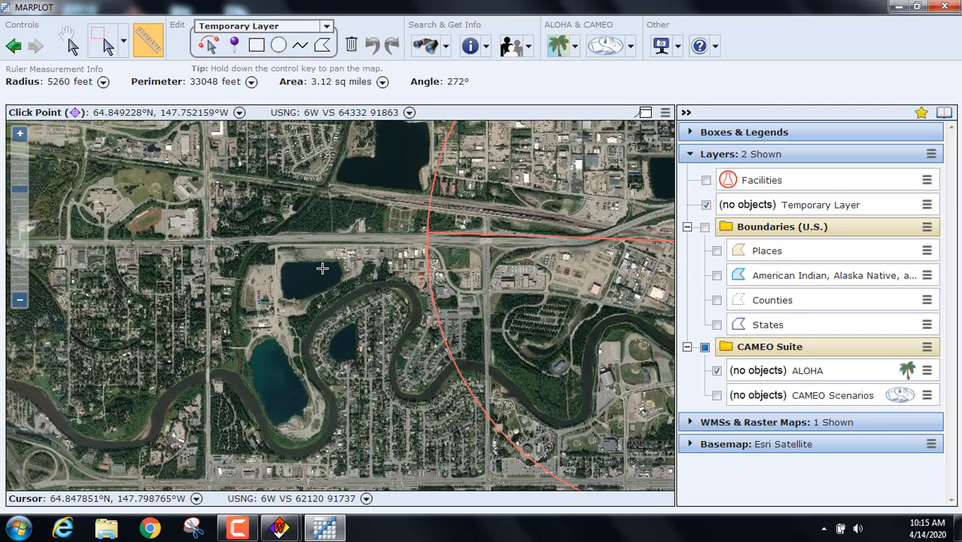
pyautogui.scroll(-1, 323, 268)
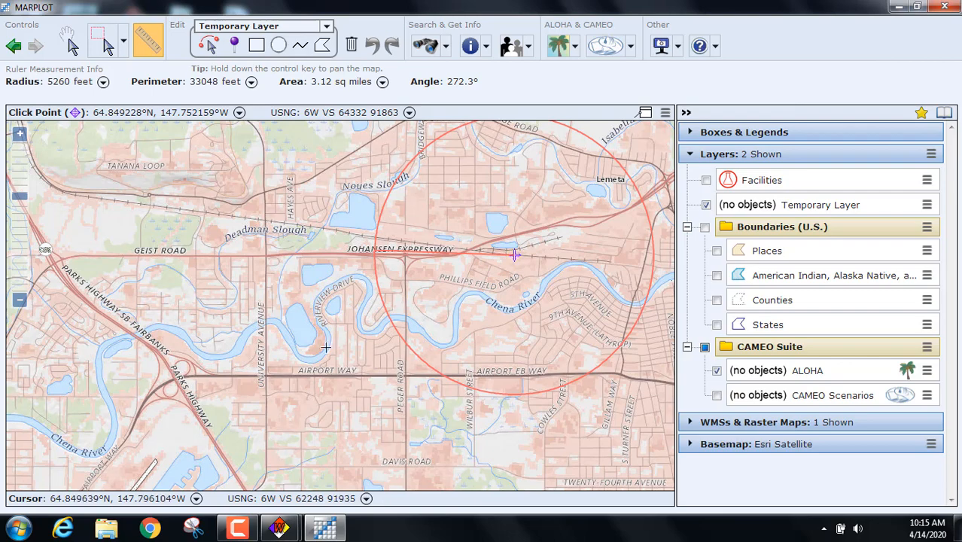
# - Centre the map on the rail yard click point and measure a radius of about 5299 feet eastward from it
pyautogui.moveTo(342, 331); pyautogui.dragTo(292, 356)
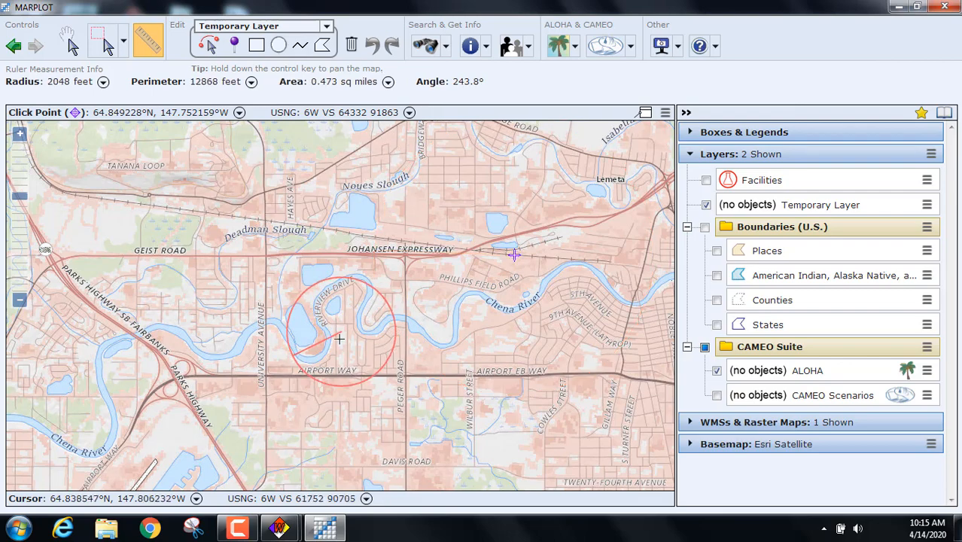
pyautogui.click(72, 47)
pyautogui.moveTo(335, 228); pyautogui.dragTo(169, 266)
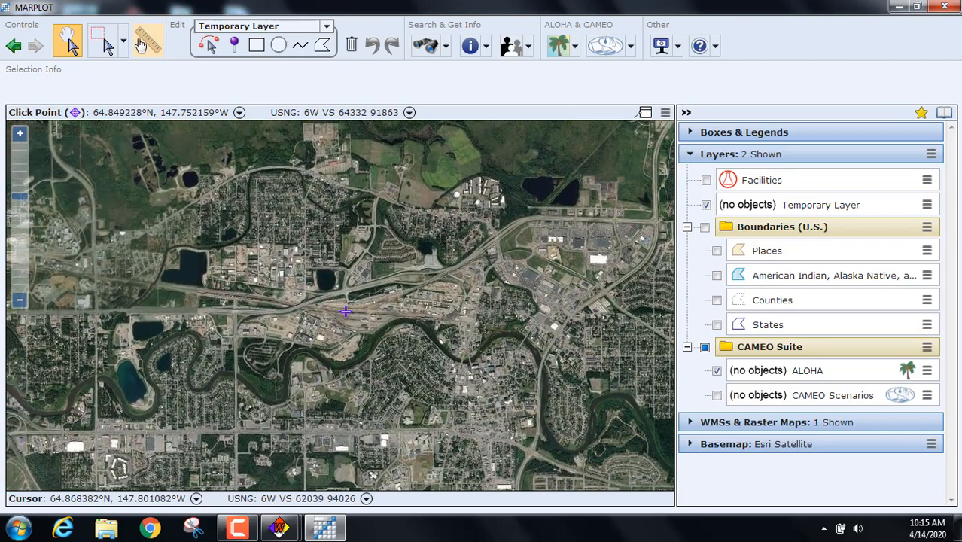
pyautogui.click(143, 43)
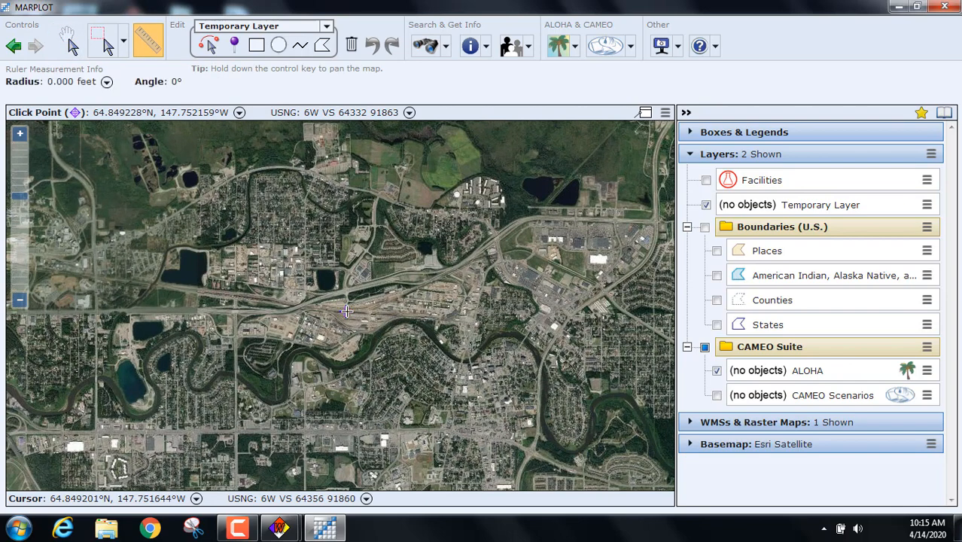
pyautogui.moveTo(346, 310)
pyautogui.mouseDown()
pyautogui.moveTo(420, 281)
pyautogui.moveTo(459, 307)
pyautogui.moveTo(486, 288)
pyautogui.mouseUp()
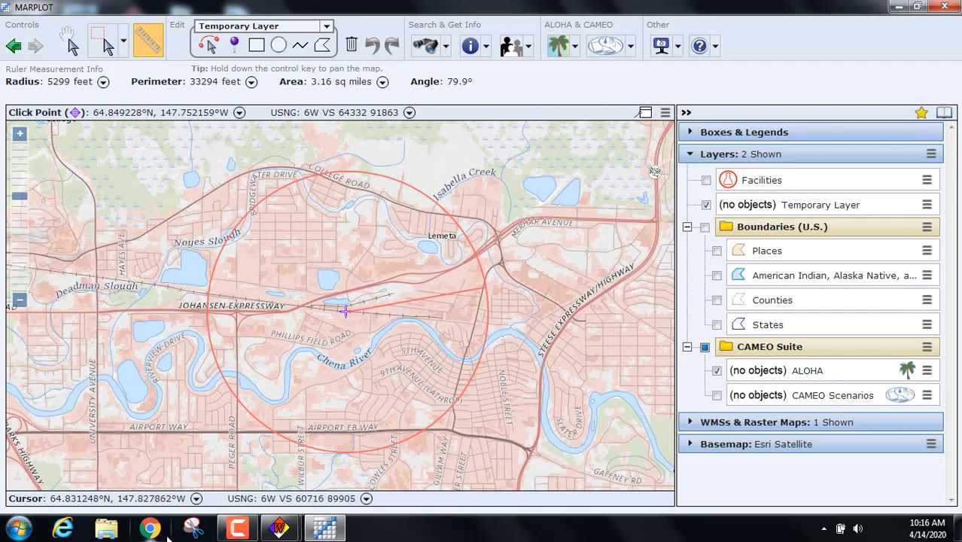
pyautogui.click(193, 527)
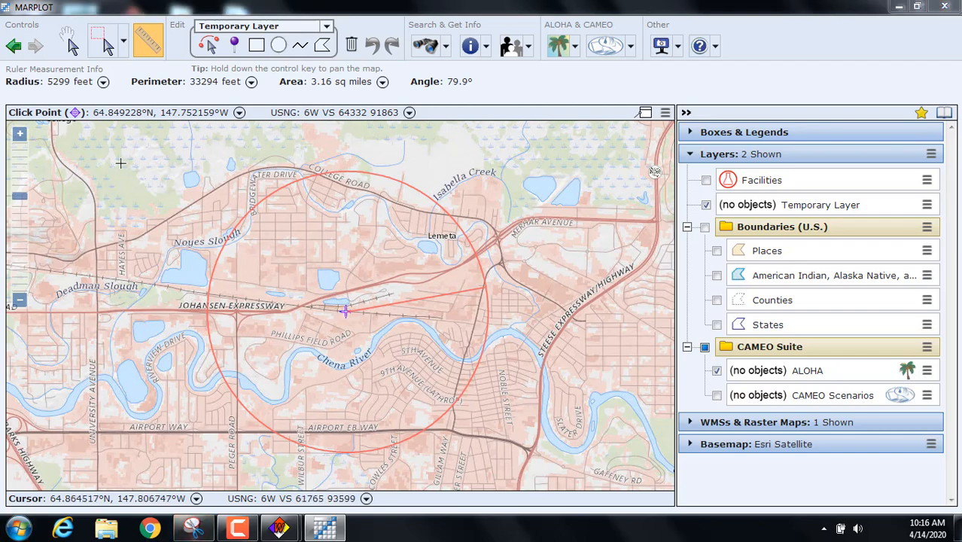
pyautogui.press('Escape')
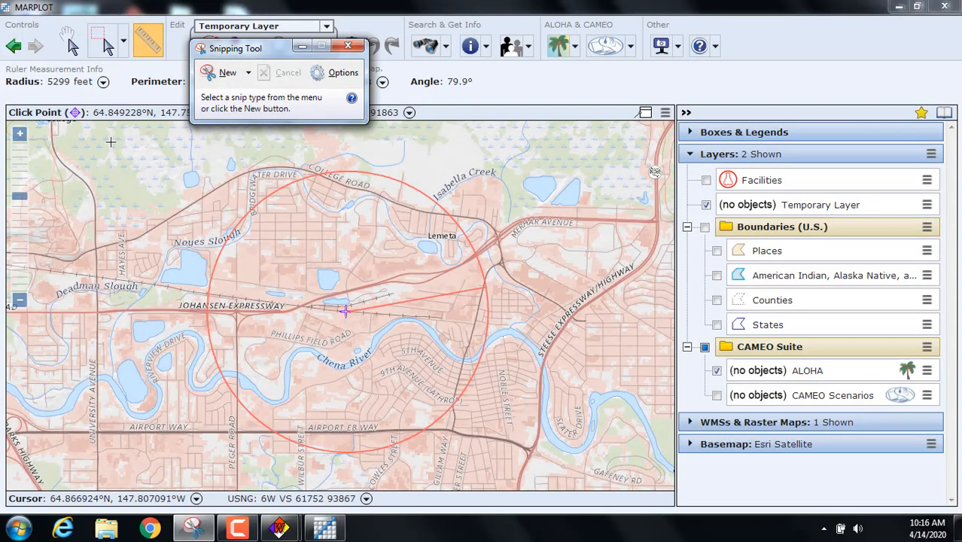
pyautogui.moveTo(91, 125); pyautogui.dragTo(410, 362)
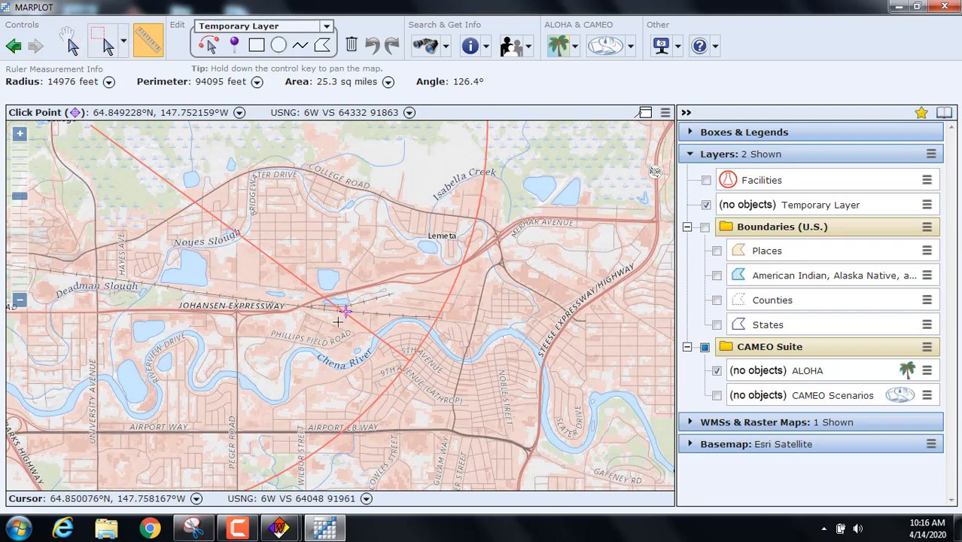
# - Draw a ruler circle of about 5278 feet radius around the click point and capture the surrounding map with the Snipping Tool
pyautogui.moveTo(345, 311); pyautogui.dragTo(482, 336)
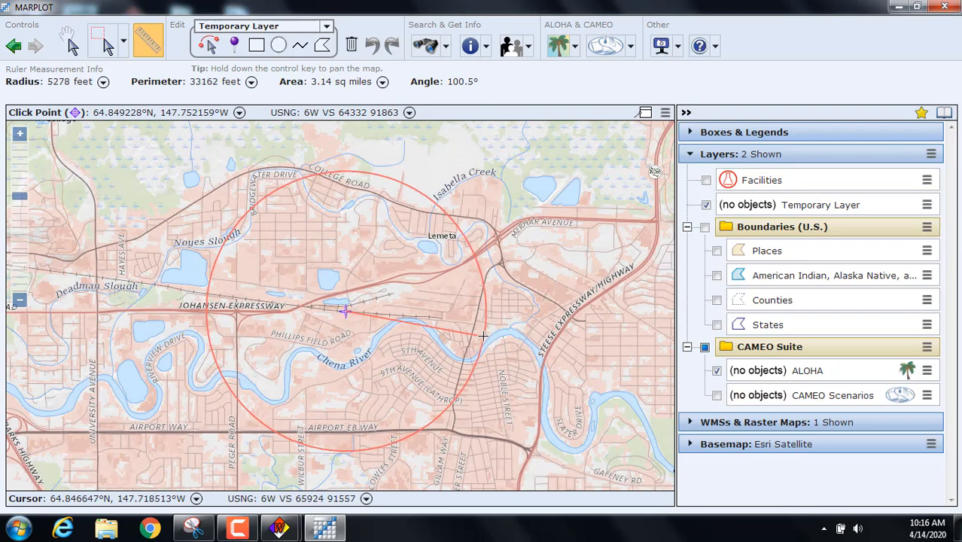
pyautogui.click(194, 530)
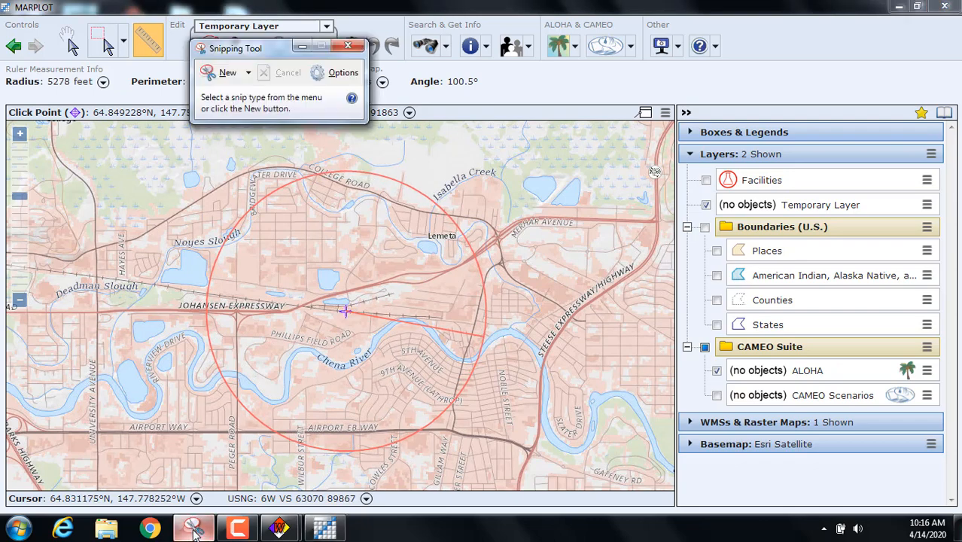
pyautogui.click(219, 73)
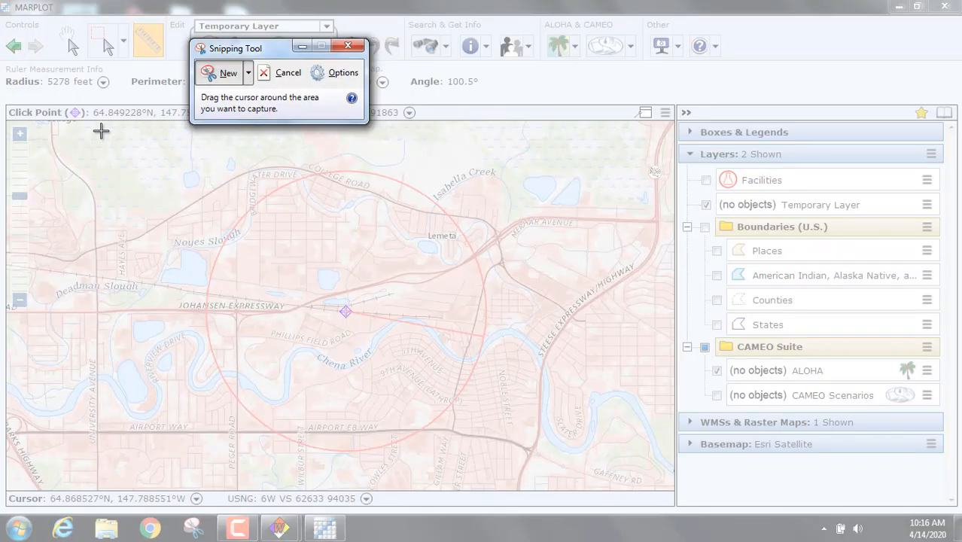
pyautogui.moveTo(91, 131); pyautogui.dragTo(637, 488)
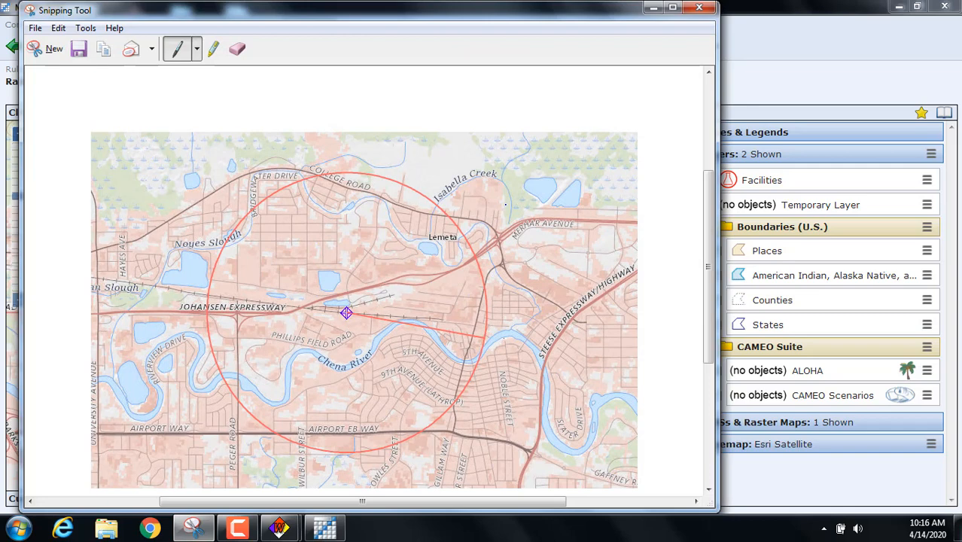
# - Save the map snip to the Desktop as a PNG named "Wiser Propane Railcar BLEVE" and close the Snipping Tool
pyautogui.click(34, 28)
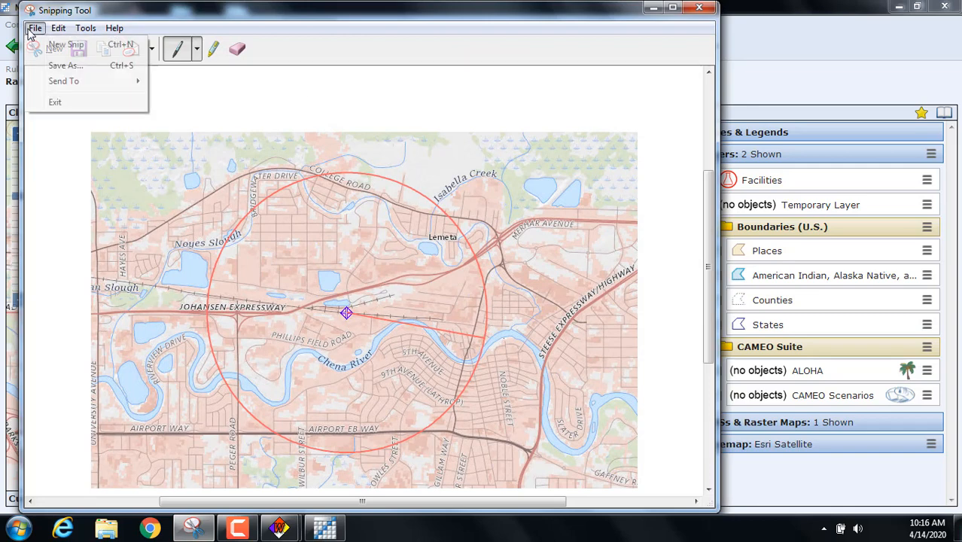
pyautogui.click(58, 28)
pyautogui.moveTo(35, 28)
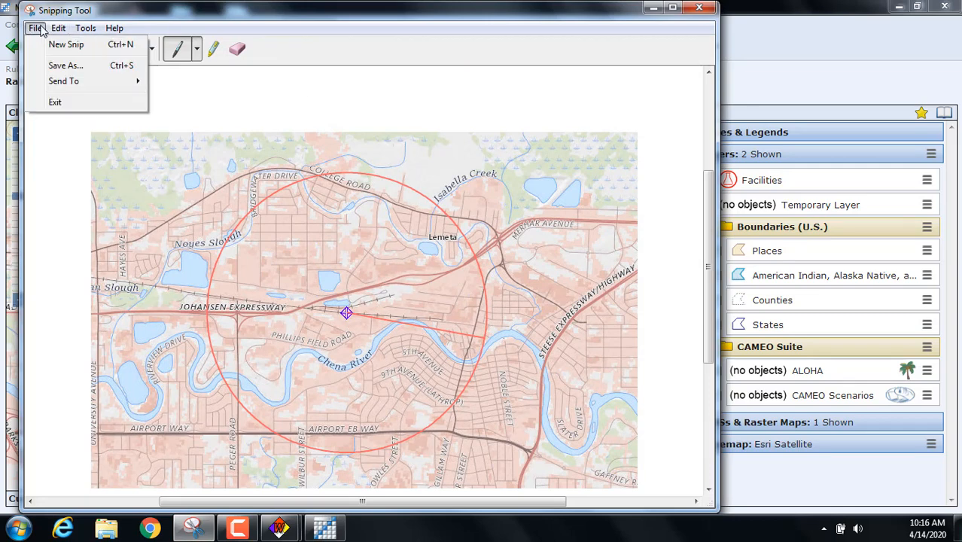
pyautogui.click(53, 67)
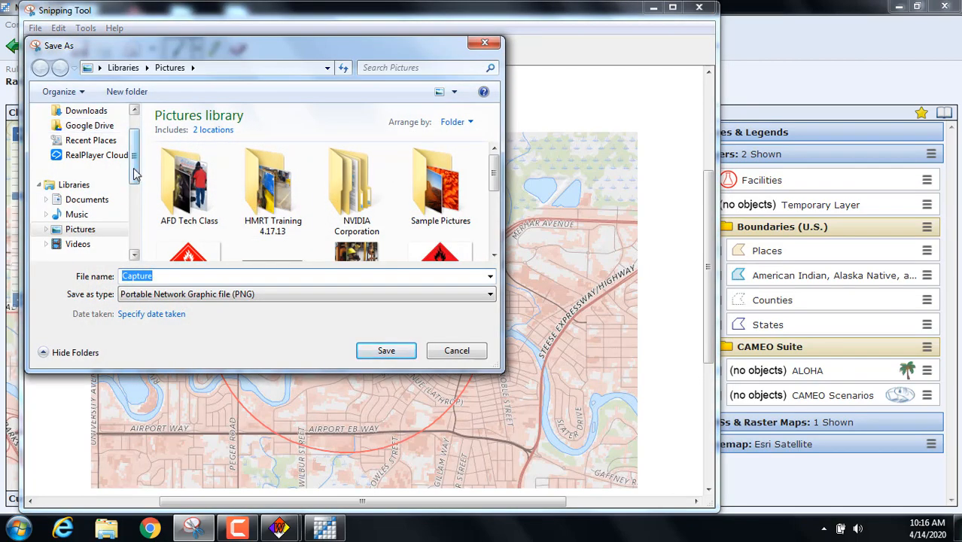
pyautogui.scroll(1, 130, 143)
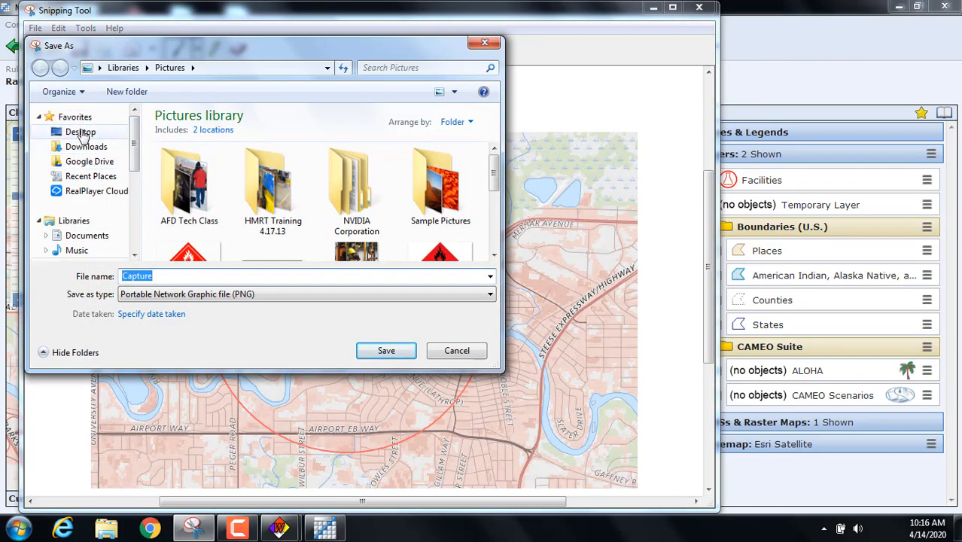
pyautogui.click(83, 133)
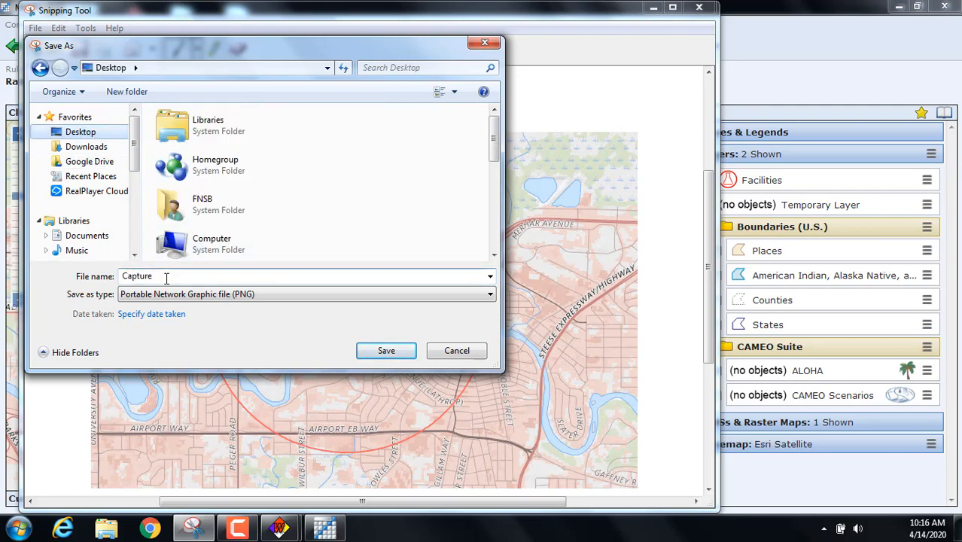
pyautogui.click(129, 278)
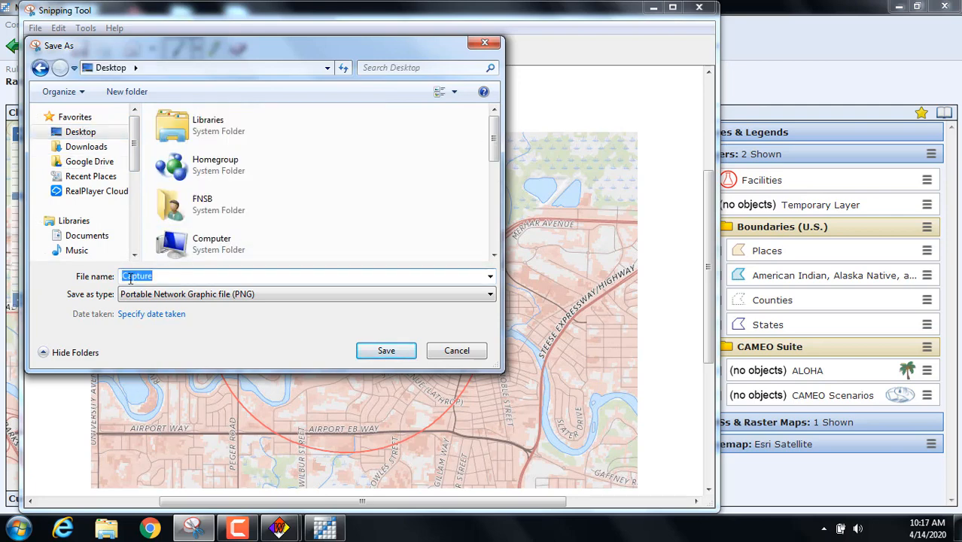
pyautogui.write('Wiser Propane Railcar BLEVE')
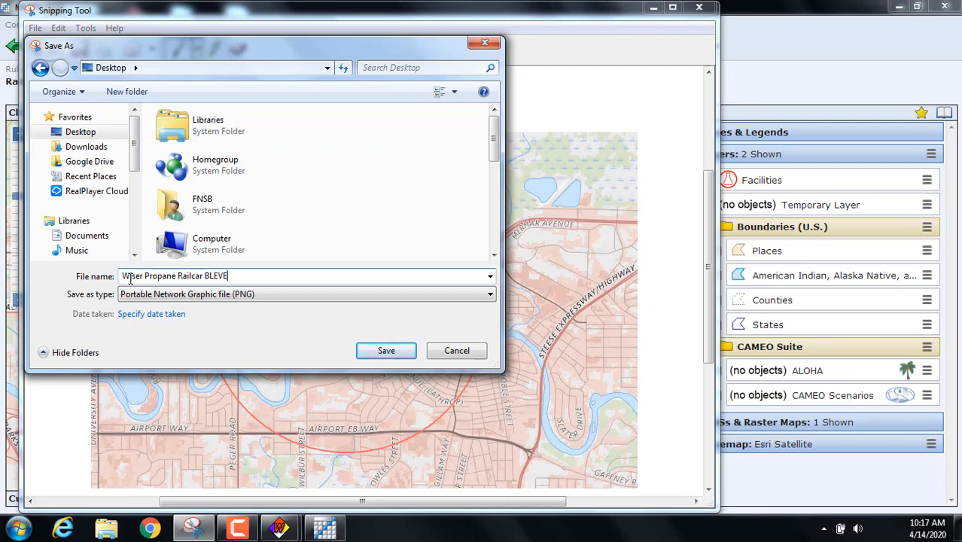
pyautogui.click(393, 351)
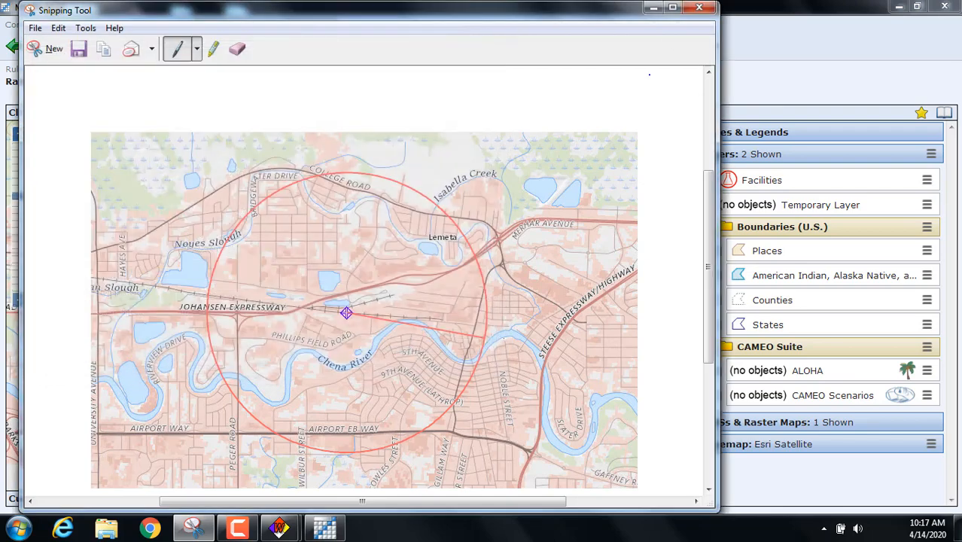
pyautogui.click(699, 8)
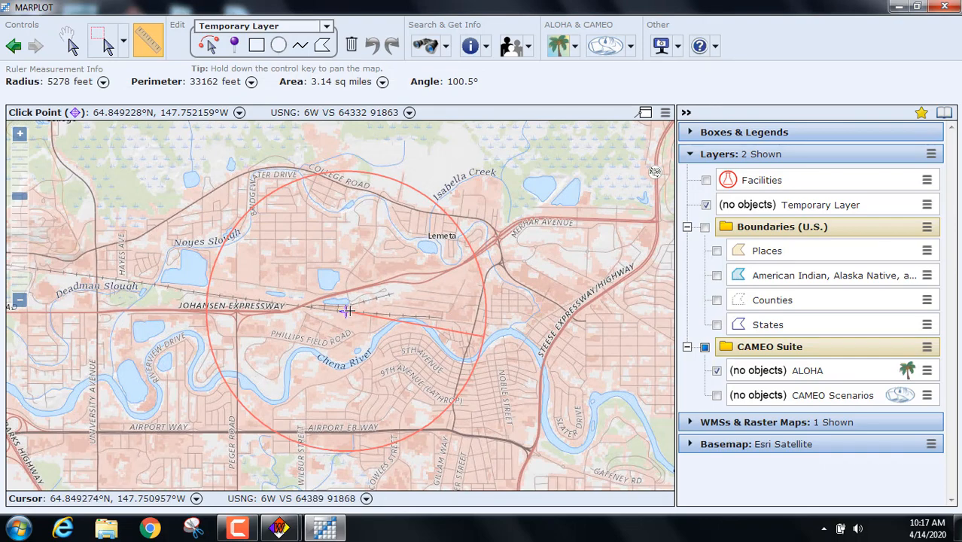
# - Minimize MARPLOT and WISER, launch ALOHA from the desktop, and acknowledge its model limitations
pyautogui.click(898, 6)
pyautogui.click(899, 6)
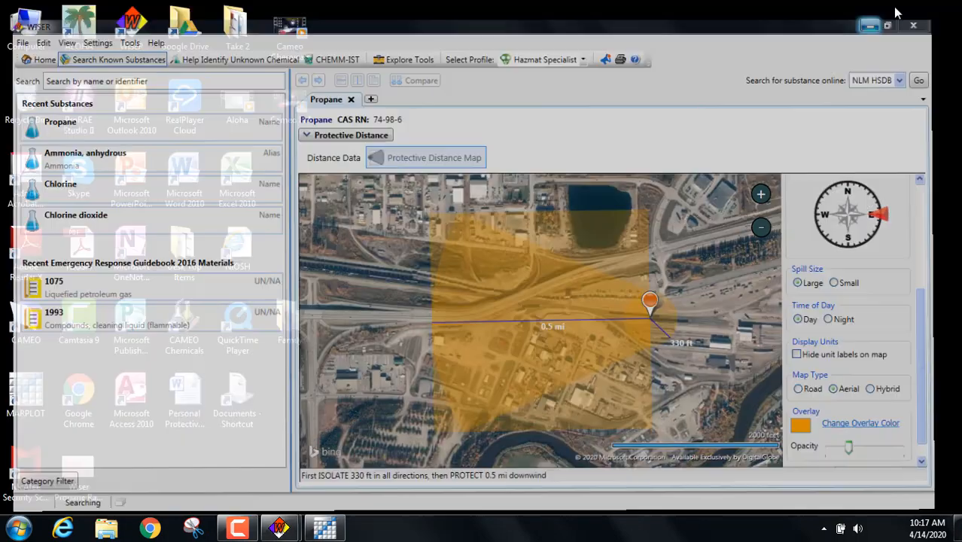
pyautogui.doubleClick(80, 24)
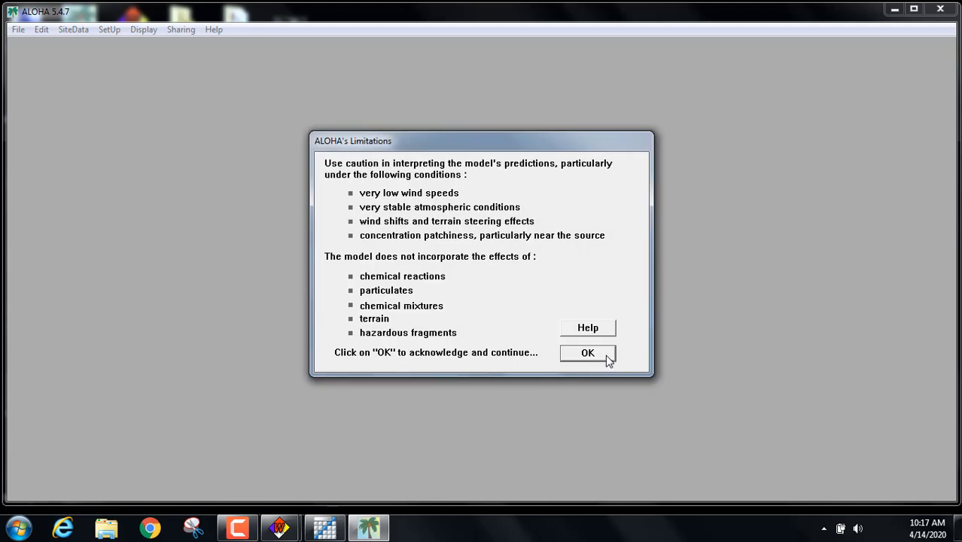
pyautogui.click(594, 357)
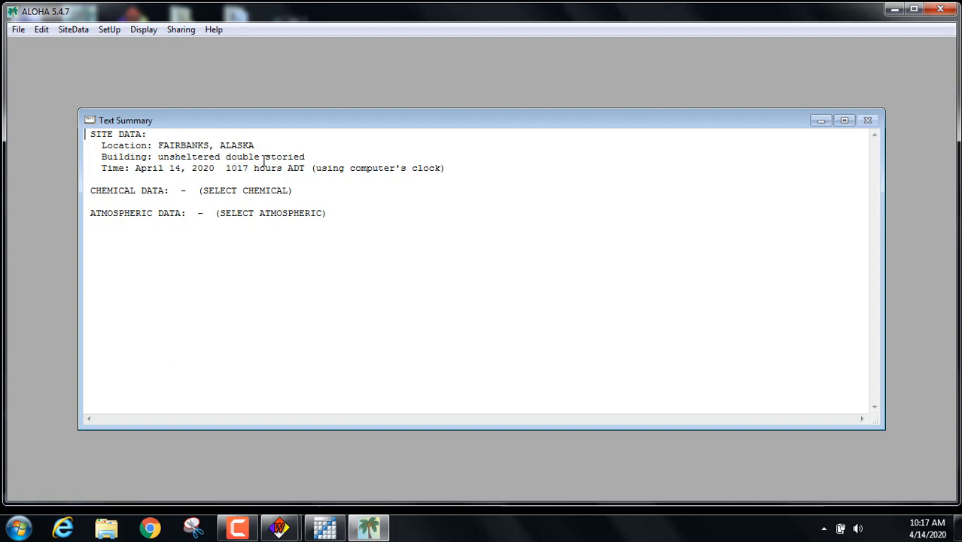
# - Choose PROPANE from the pure chemicals list as the chemical for the release scenario
pyautogui.click(108, 30)
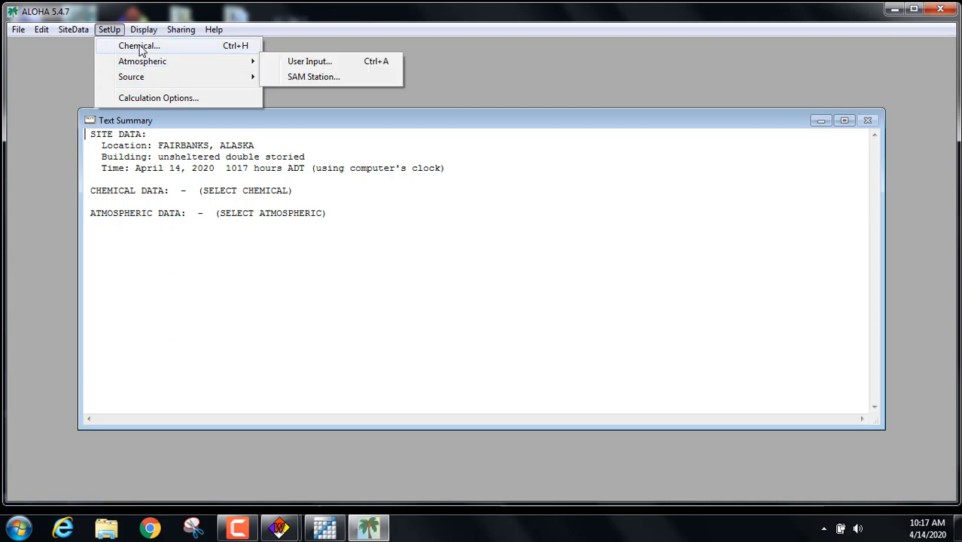
pyautogui.click(140, 46)
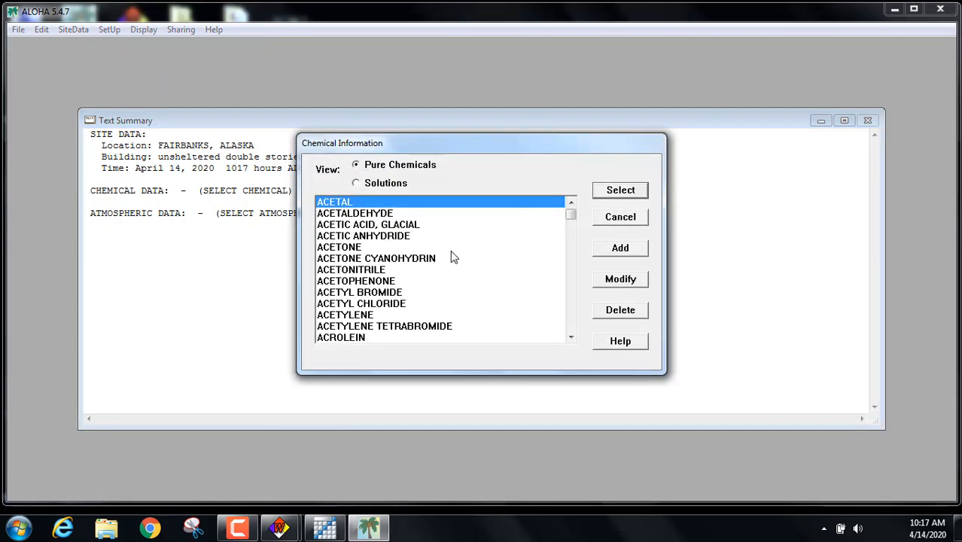
pyautogui.press('p')
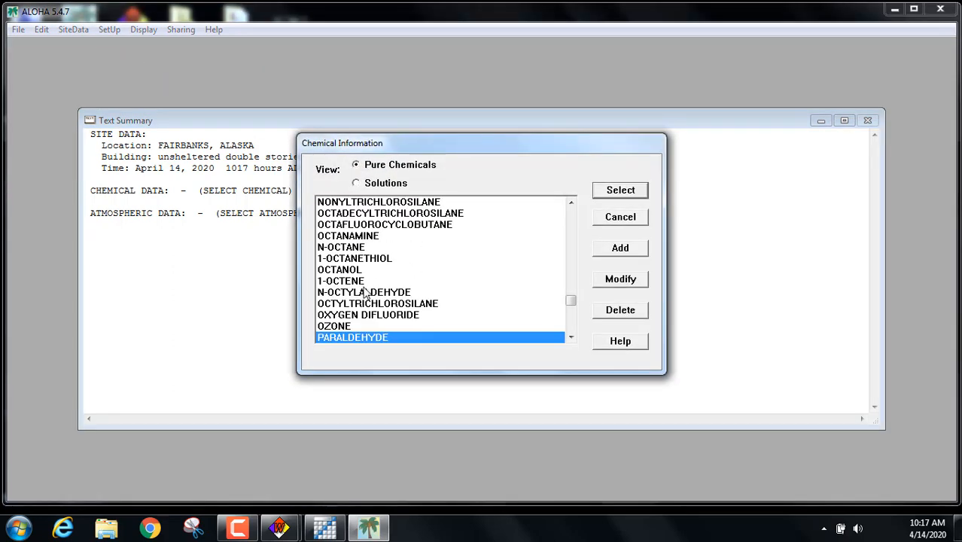
pyautogui.scroll(-5, 374, 317)
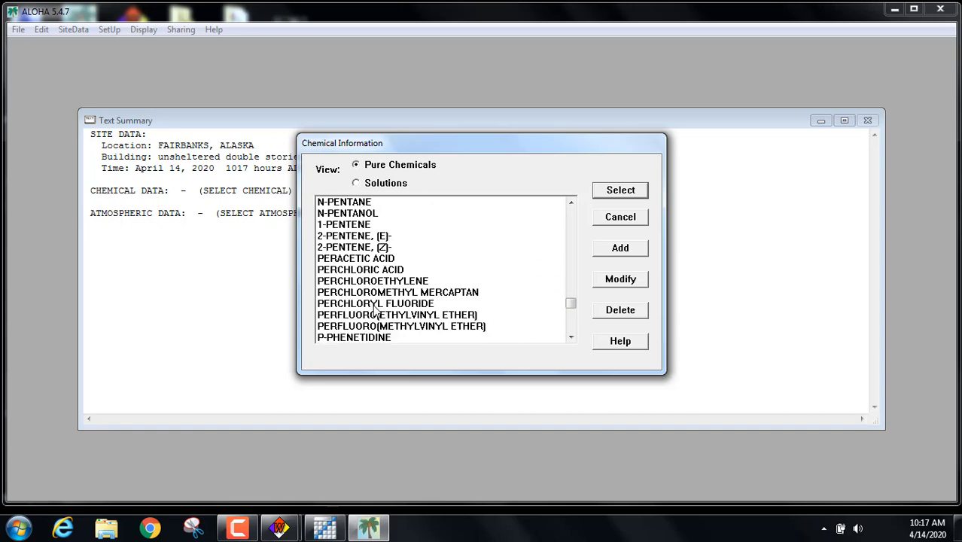
pyautogui.scroll(-5, 376, 313)
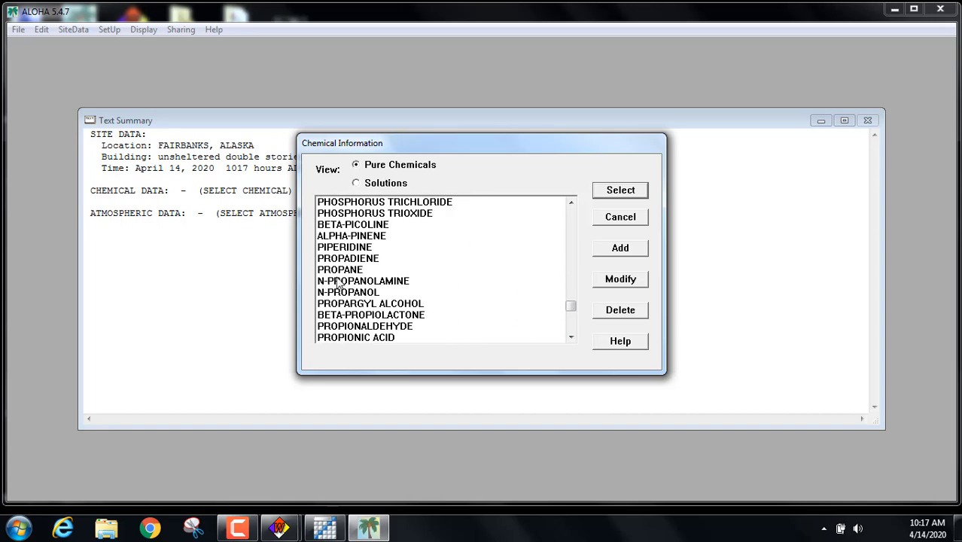
pyautogui.click(345, 270)
pyautogui.click(614, 196)
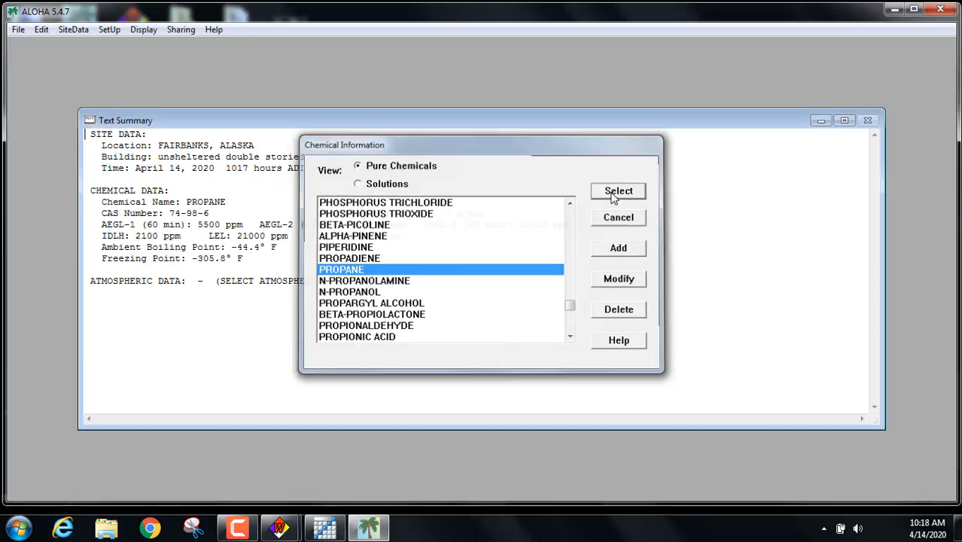
# - Enter atmospheric data: 10 mph wind from e, urban or forest roughness, clear sky, 74°F air temperature and 25% humidity
pyautogui.click(110, 29)
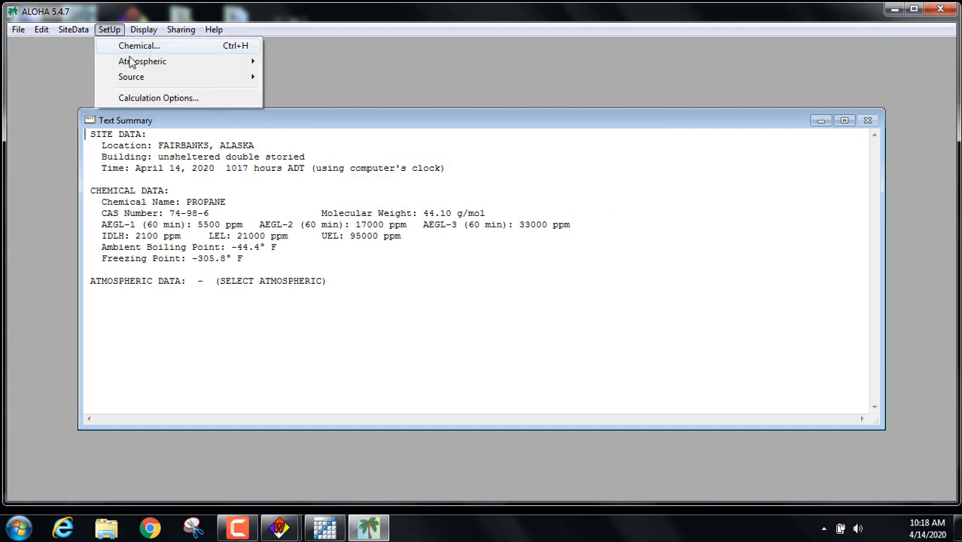
pyautogui.moveTo(168, 64)
pyautogui.click(304, 61)
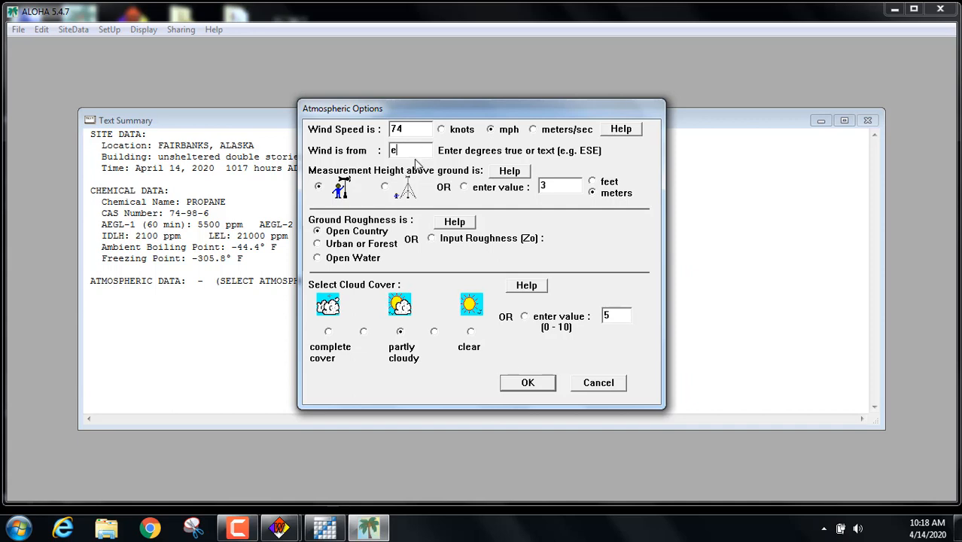
pyautogui.click(317, 245)
pyautogui.click(470, 333)
pyautogui.moveTo(412, 130); pyautogui.dragTo(377, 131)
pyautogui.write('10')
pyautogui.click(530, 385)
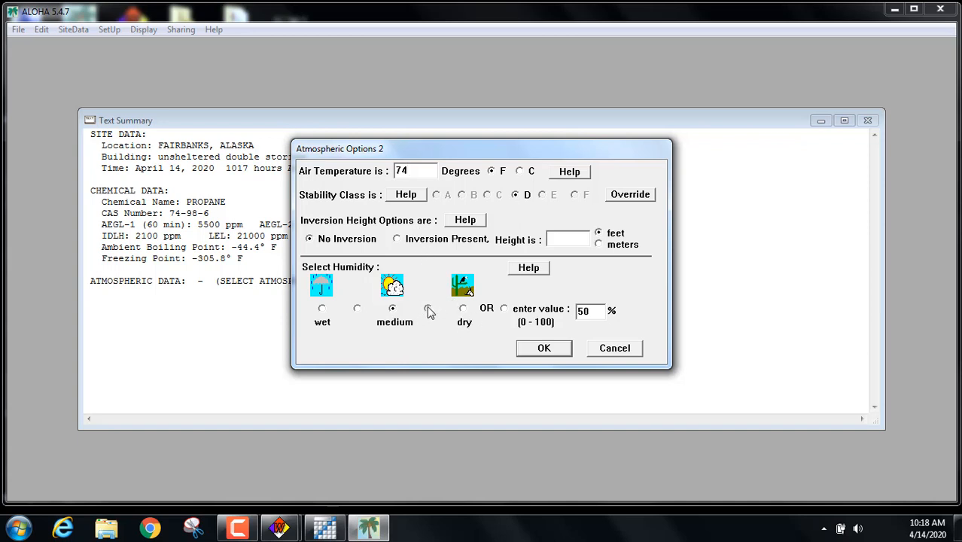
pyautogui.click(429, 309)
pyautogui.click(545, 350)
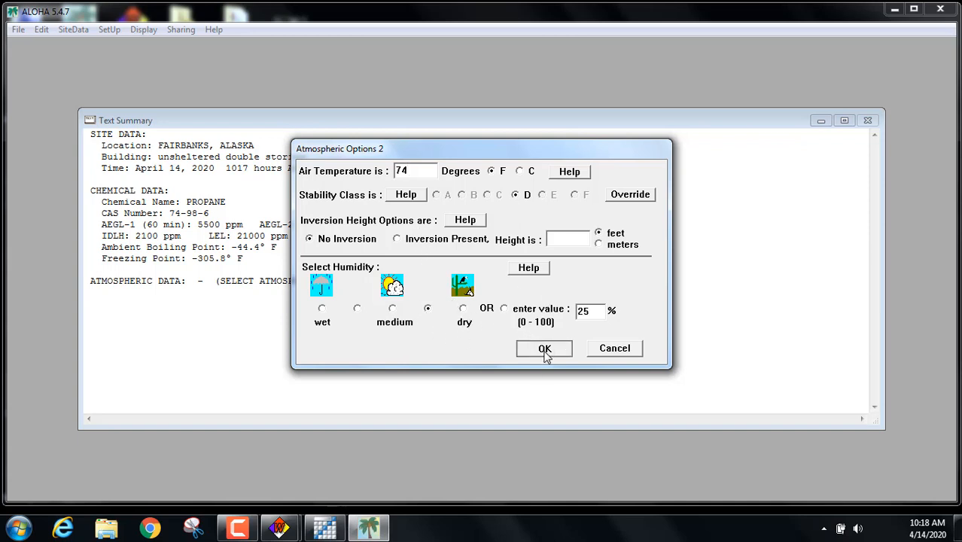
# - Define a tank source as a horizontal cylinder with a 9-foot diameter and 50-foot length
pyautogui.click(109, 29)
pyautogui.moveTo(149, 80)
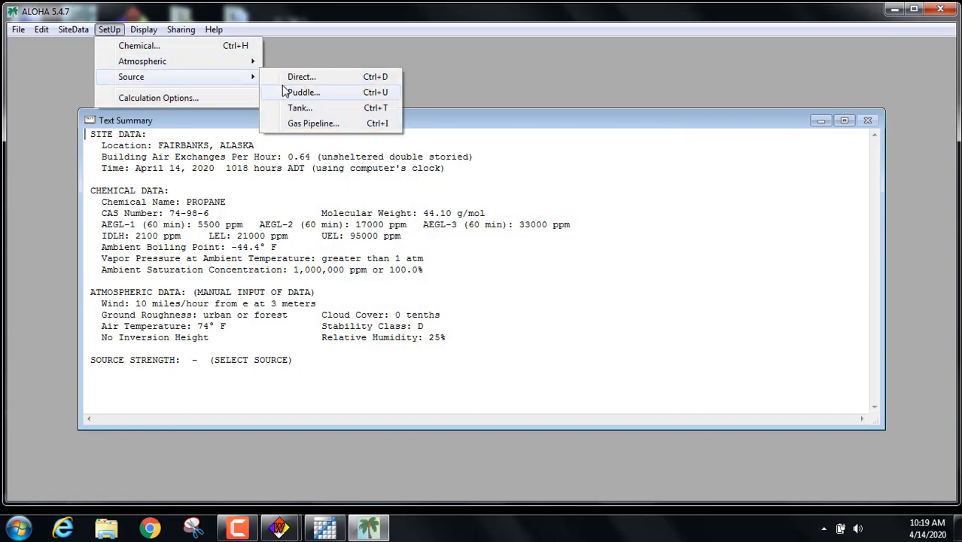
pyautogui.click(304, 108)
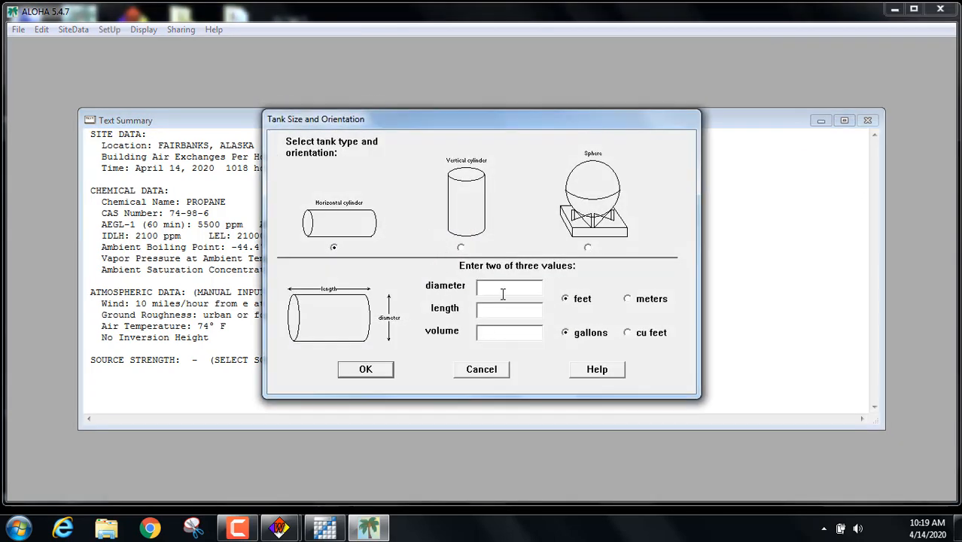
pyautogui.write('9')
pyautogui.click(507, 315)
pyautogui.write('50')
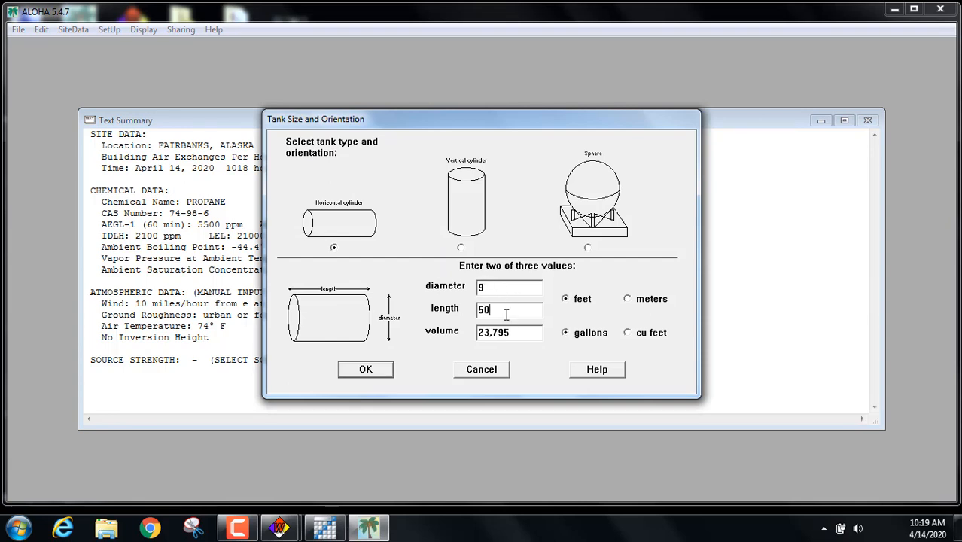
pyautogui.click(365, 369)
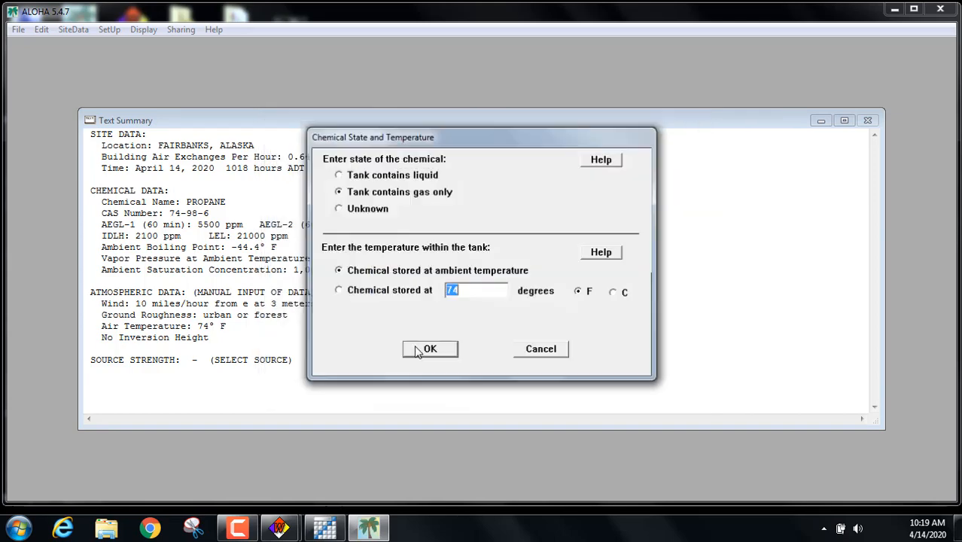
# - Specify that the tank contains liquid stored at ambient temperature and is 98% full by volume
pyautogui.click(338, 176)
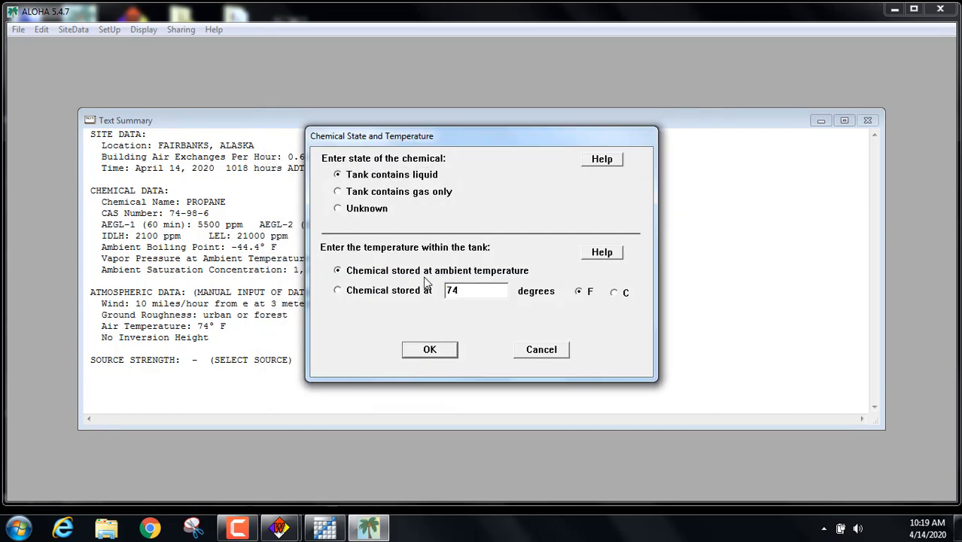
pyautogui.click(430, 349)
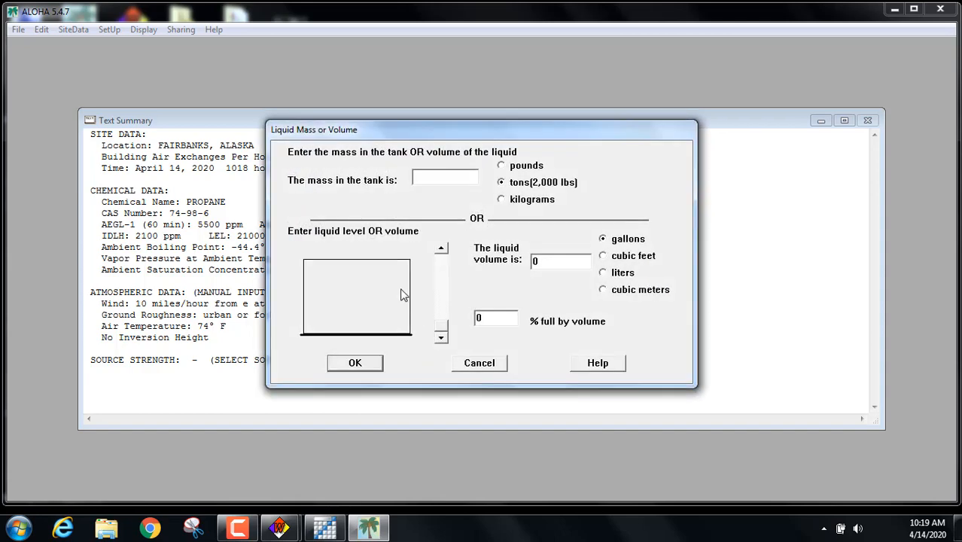
pyautogui.moveTo(491, 319); pyautogui.dragTo(477, 316)
pyautogui.write('98')
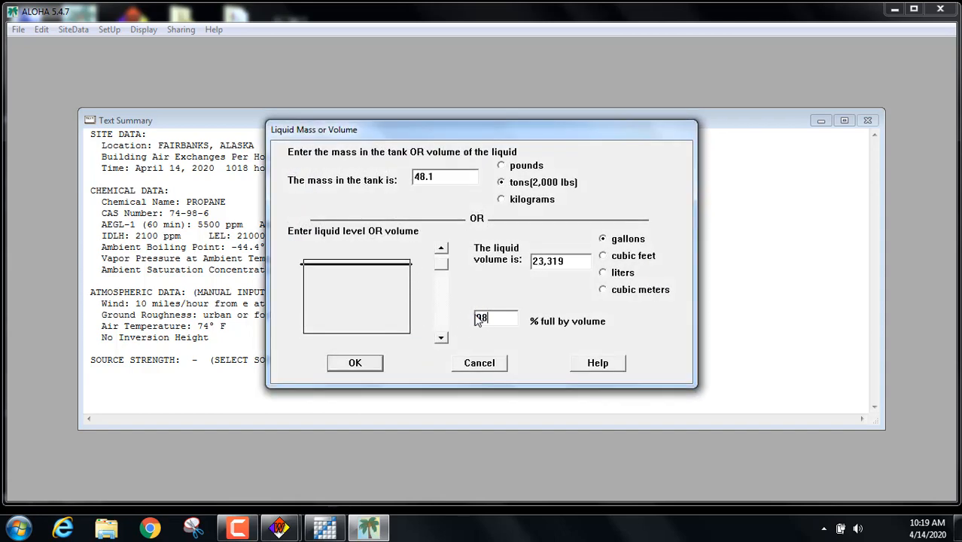
pyautogui.click(359, 367)
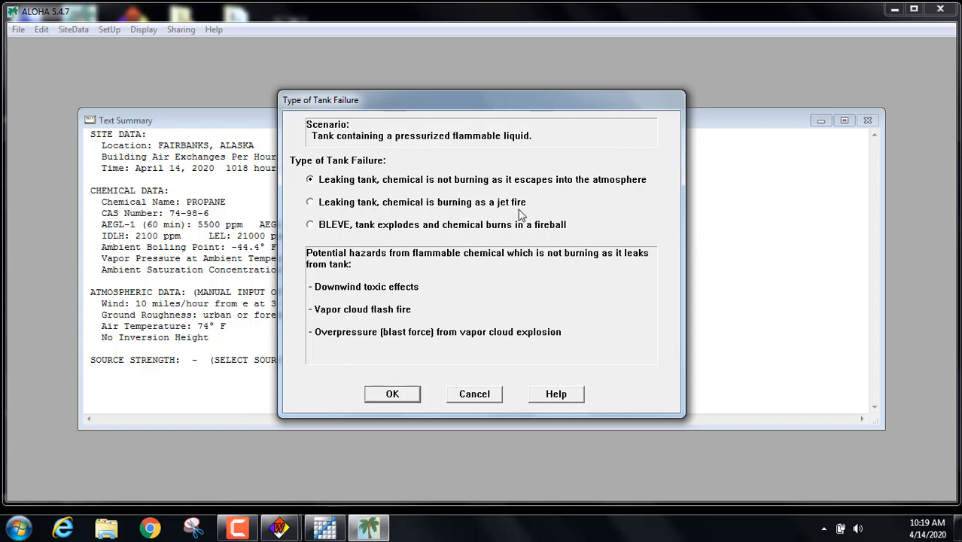
# - Set the tank failure type to BLEVE with a fireball and review the source strength in the text summary
pyautogui.click(311, 226)
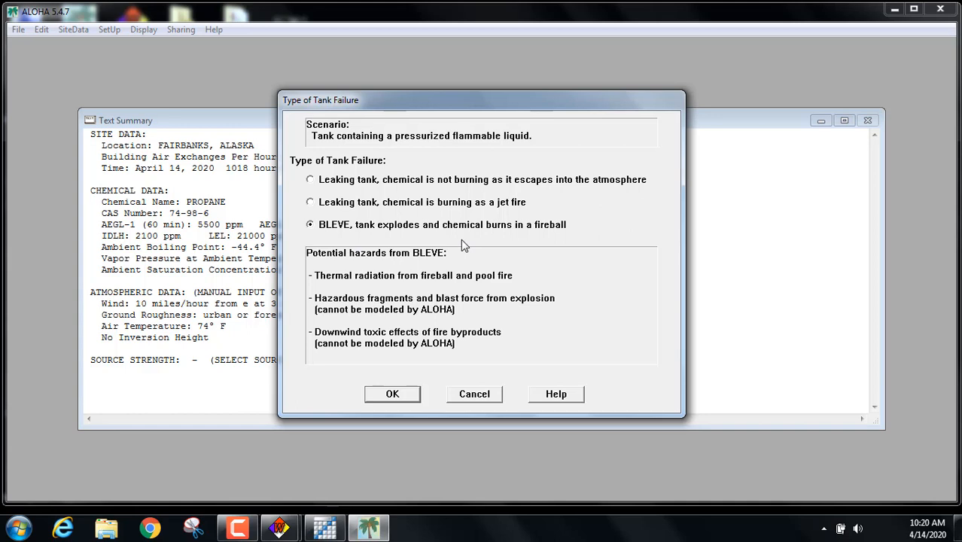
pyautogui.click(392, 396)
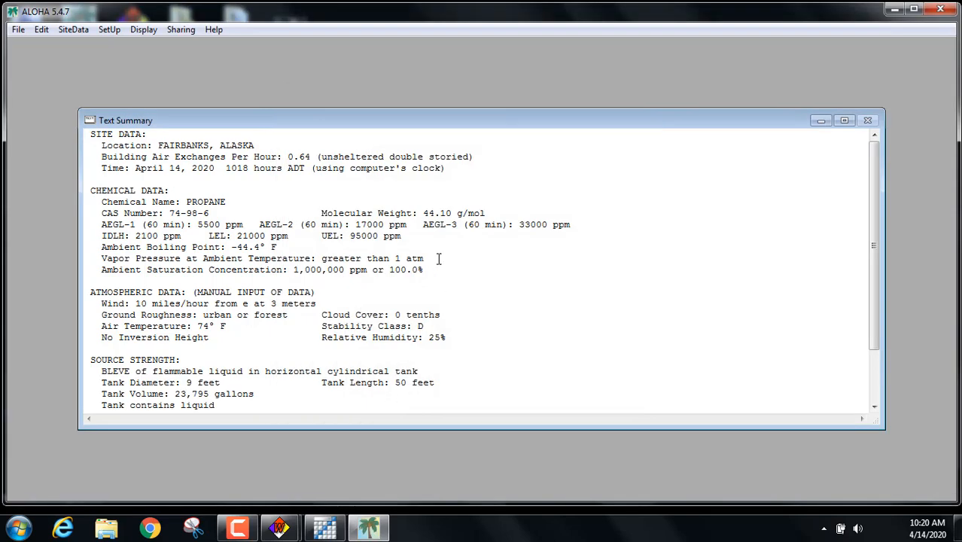
pyautogui.scroll(-2, 330, 230)
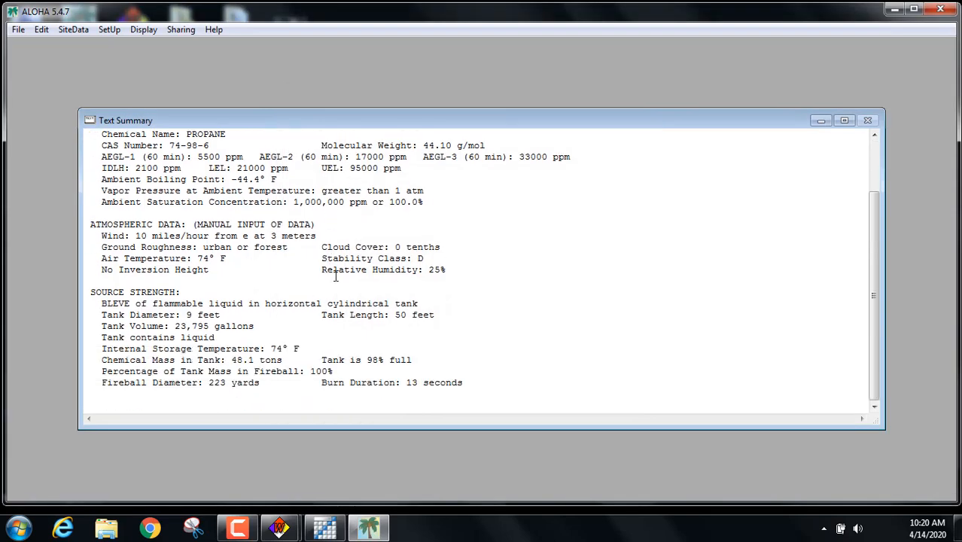
pyautogui.scroll(2, 335, 276)
# - Plot the thermal radiation threat zone with 10.0, 5.0 and 2.0 kW/(sq m) levels of concern
pyautogui.click(144, 30)
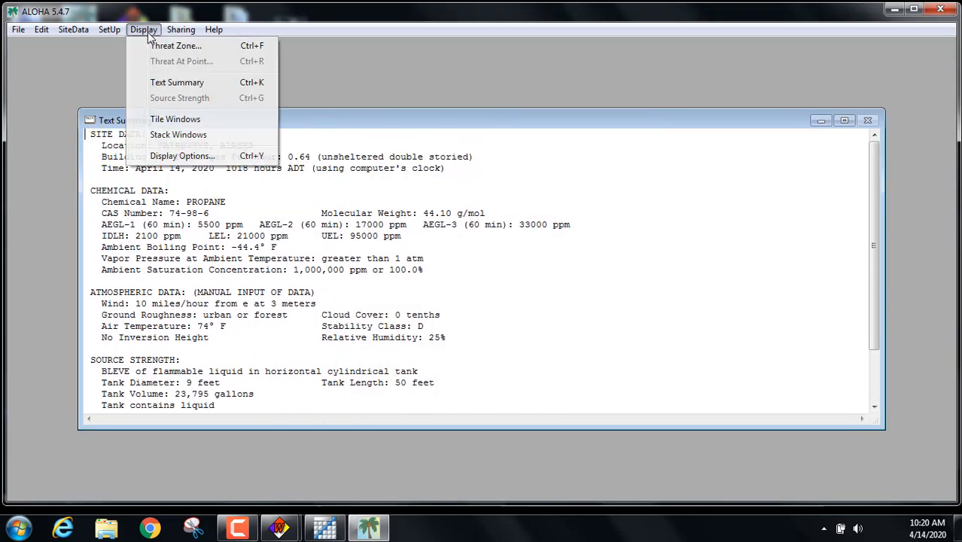
pyautogui.click(173, 45)
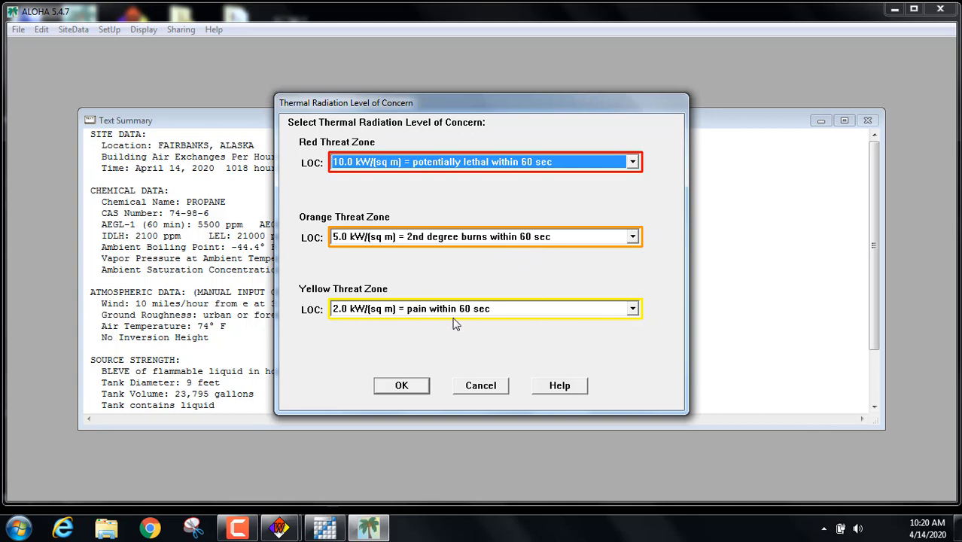
pyautogui.click(404, 385)
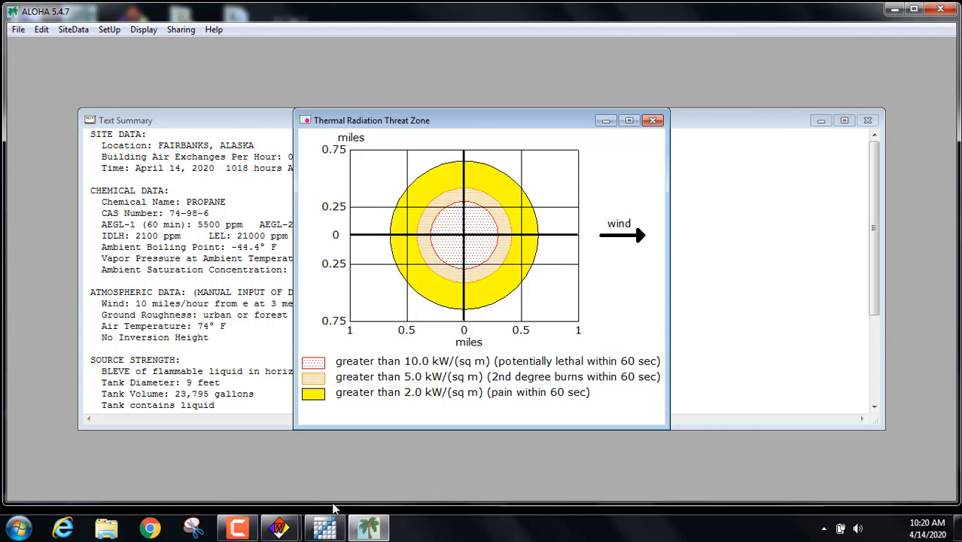
# - Switch to MARPLOT and set the ALOHA source point at the rail yard click point
pyautogui.click(326, 529)
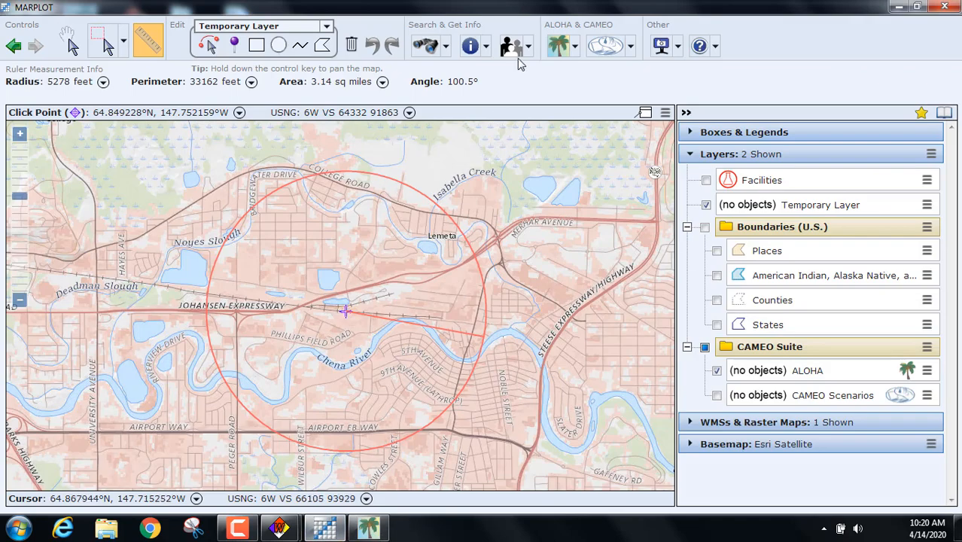
pyautogui.click(573, 47)
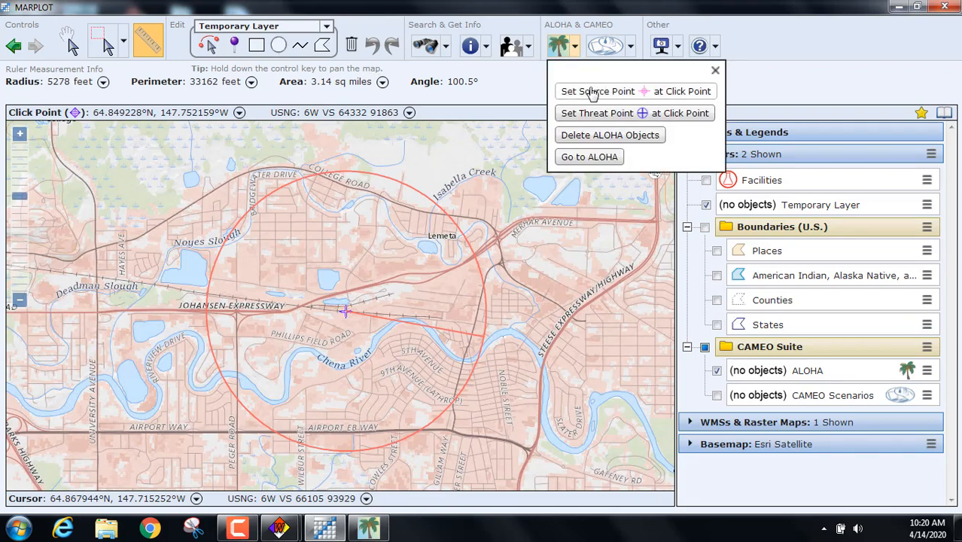
pyautogui.click(592, 91)
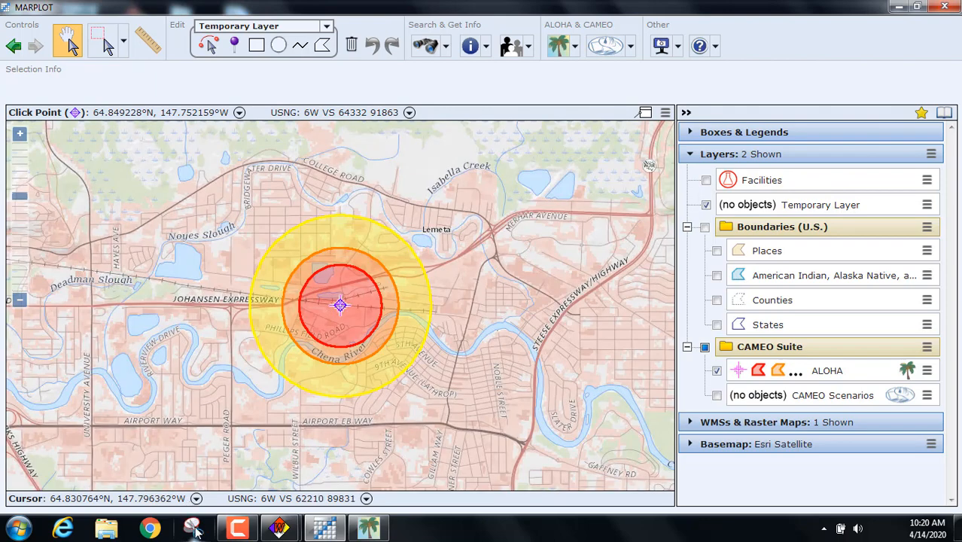
# - Capture the map area around the three threat zone circles with the Snipping Tool
pyautogui.click(194, 529)
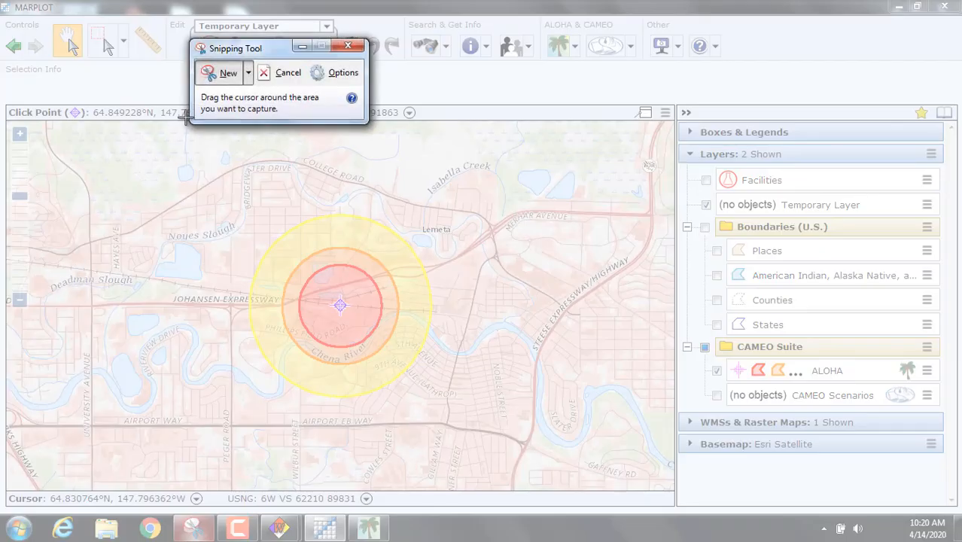
pyautogui.press('Escape')
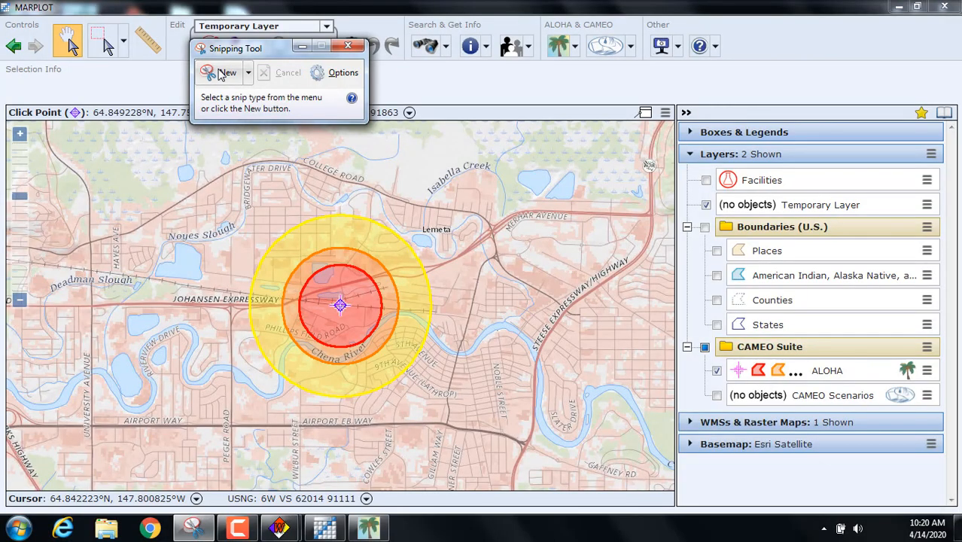
pyautogui.click(221, 74)
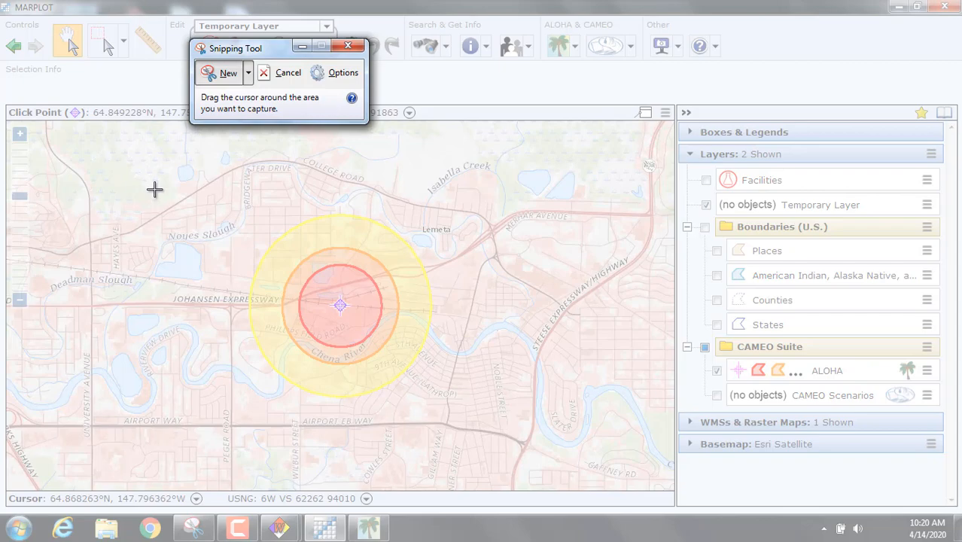
pyautogui.moveTo(149, 185); pyautogui.dragTo(569, 467)
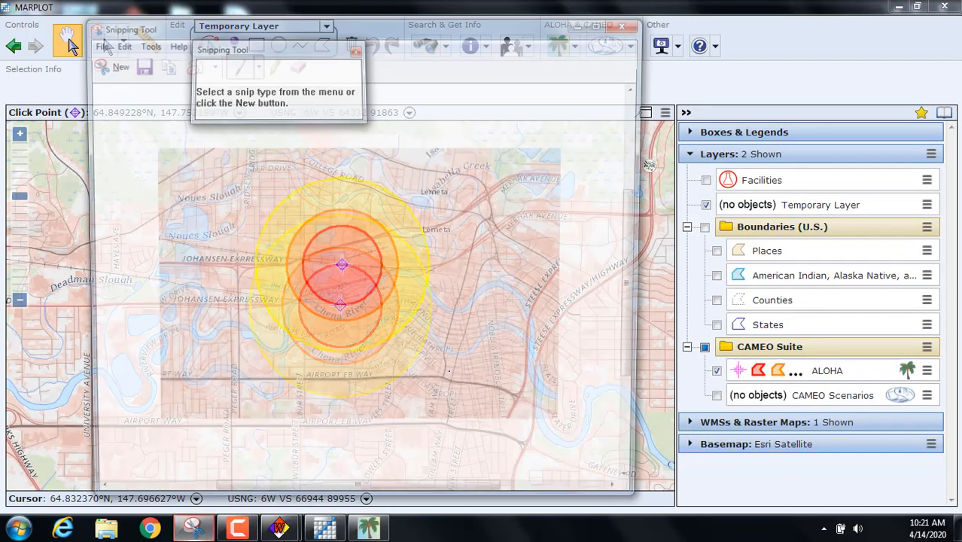
# - Save the threat zone snip to the Desktop as a PNG named Aloha railcar BLEVE
pyautogui.click(93, 43)
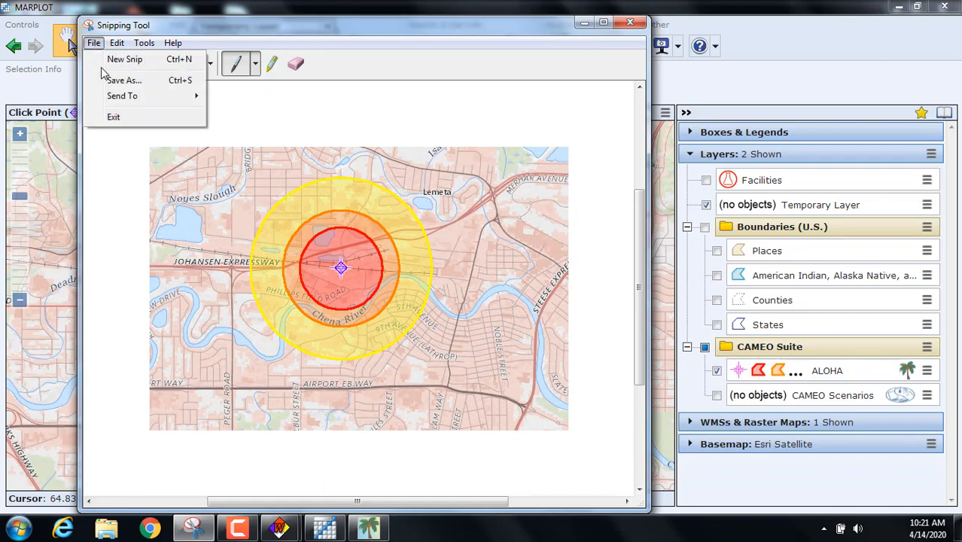
pyautogui.click(118, 80)
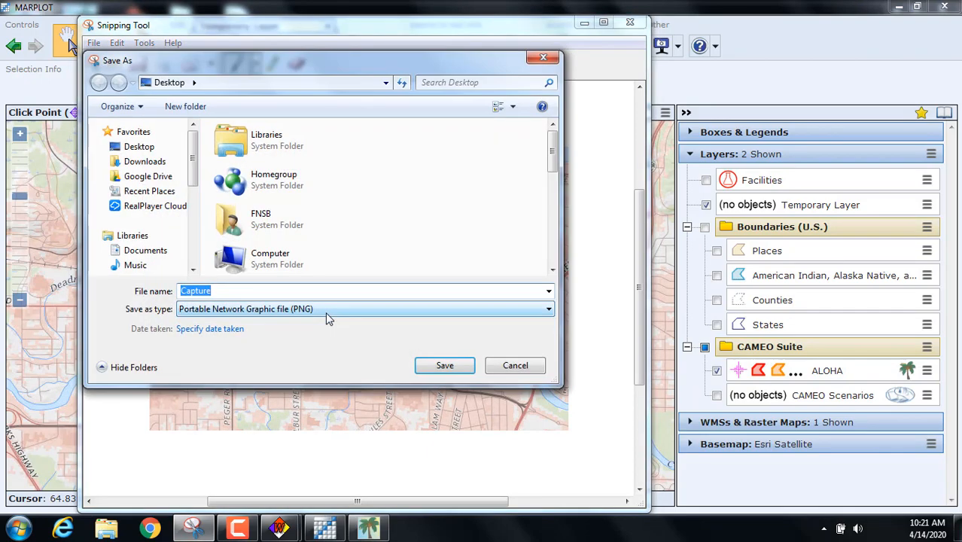
pyautogui.write('Alo')
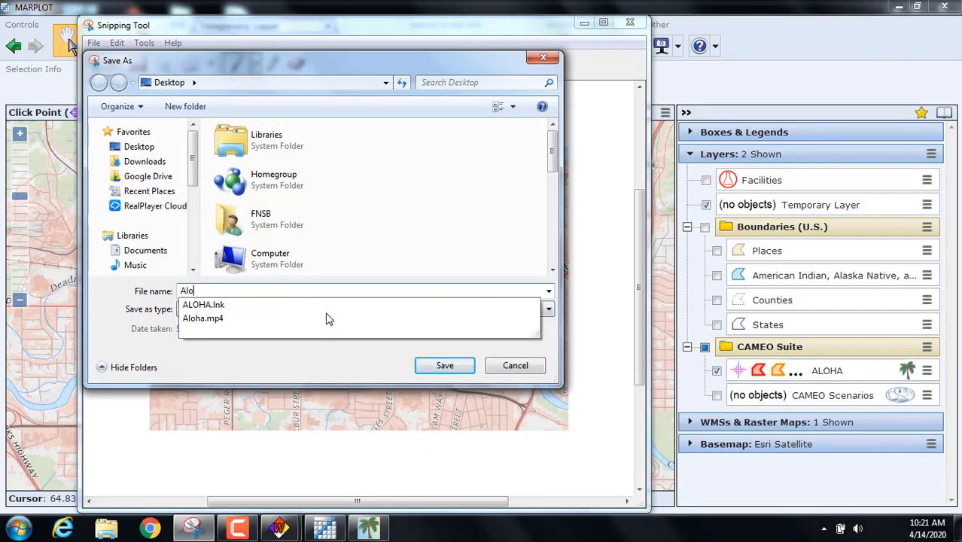
pyautogui.write('ha railcar BLEVE')
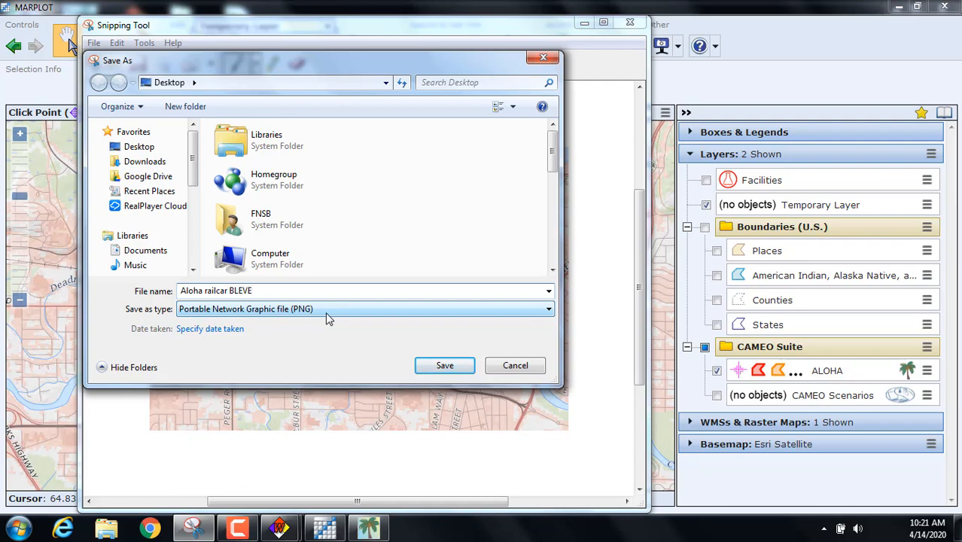
pyautogui.click(442, 366)
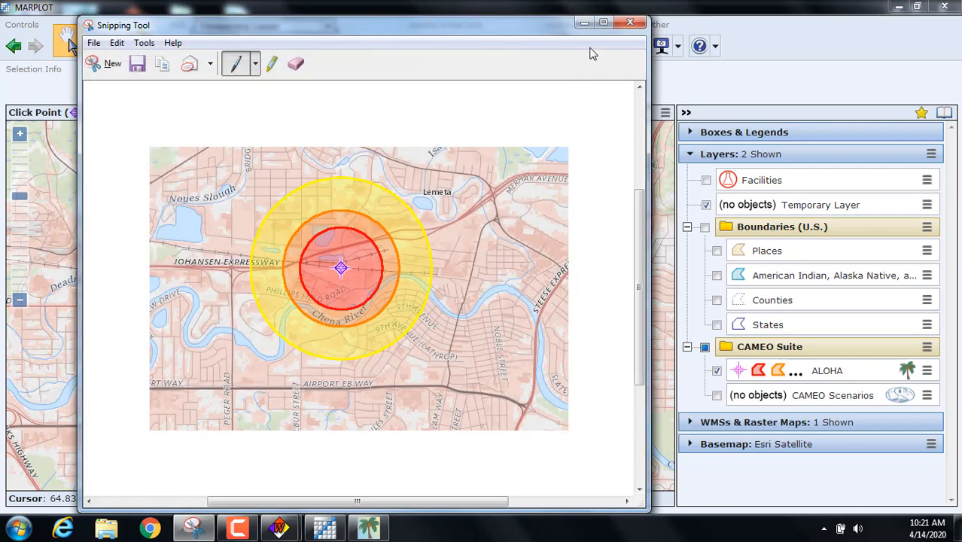
# - Clear the open windows off the desktop, open the Wiser Propane Railcar BLEVE image, and size its window to fill about half the screen
pyautogui.click(583, 24)
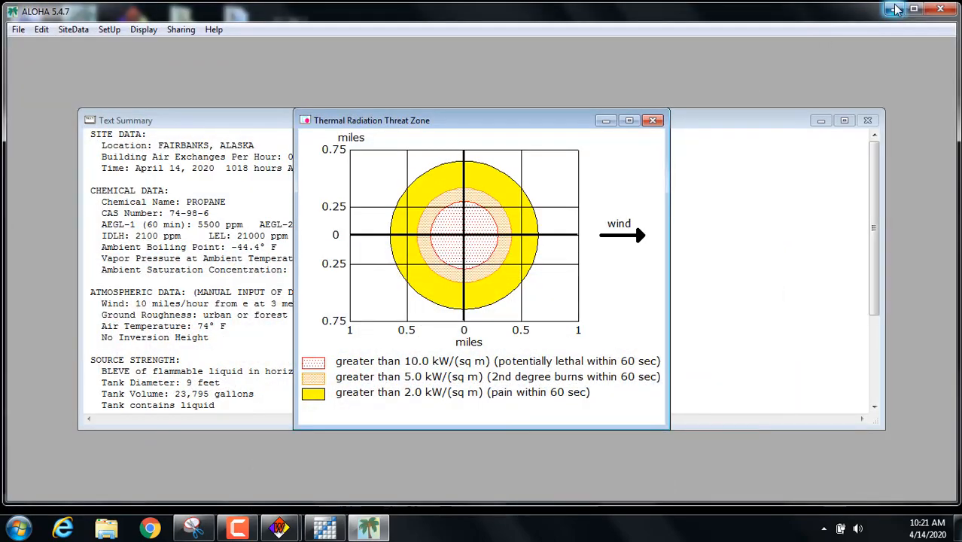
pyautogui.click(893, 8)
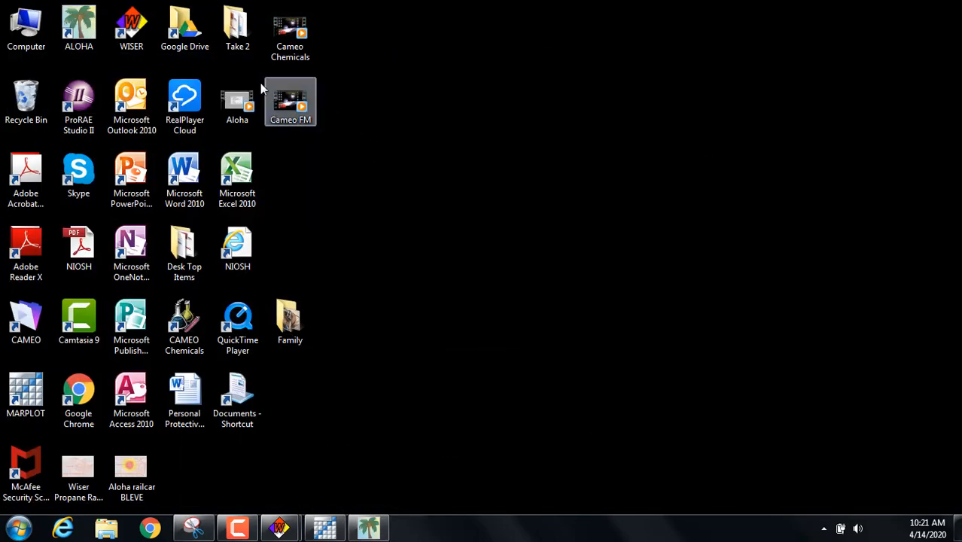
pyautogui.doubleClick(78, 468)
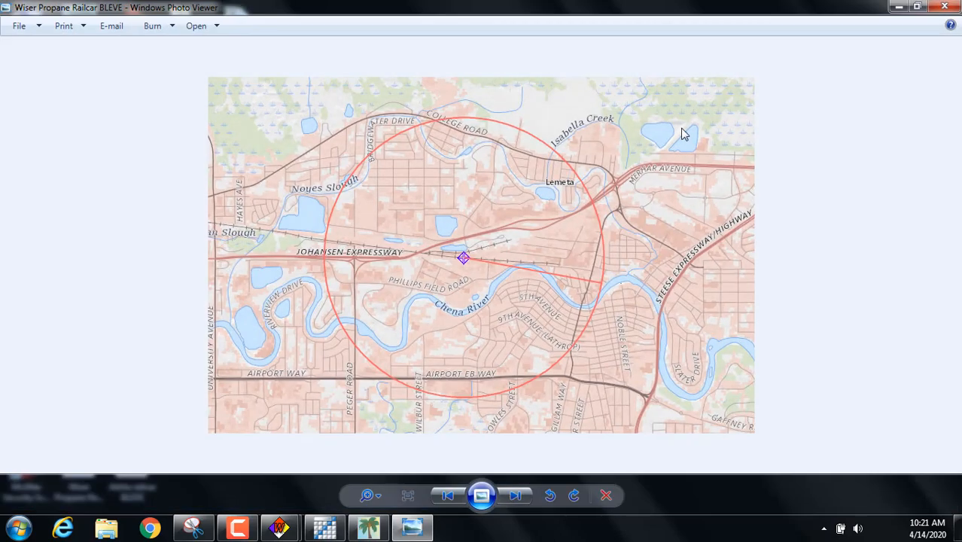
pyautogui.click(917, 7)
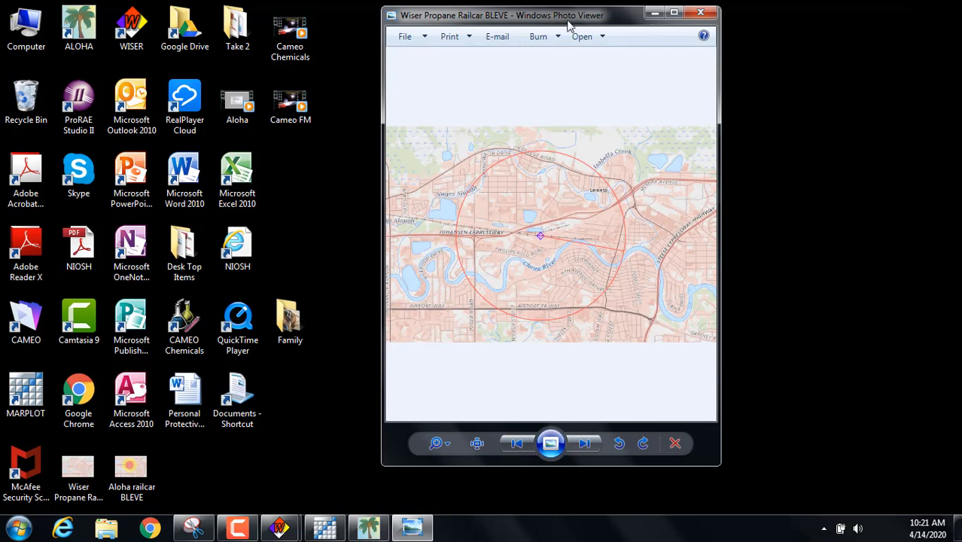
pyautogui.moveTo(566, 8); pyautogui.dragTo(122, 16)
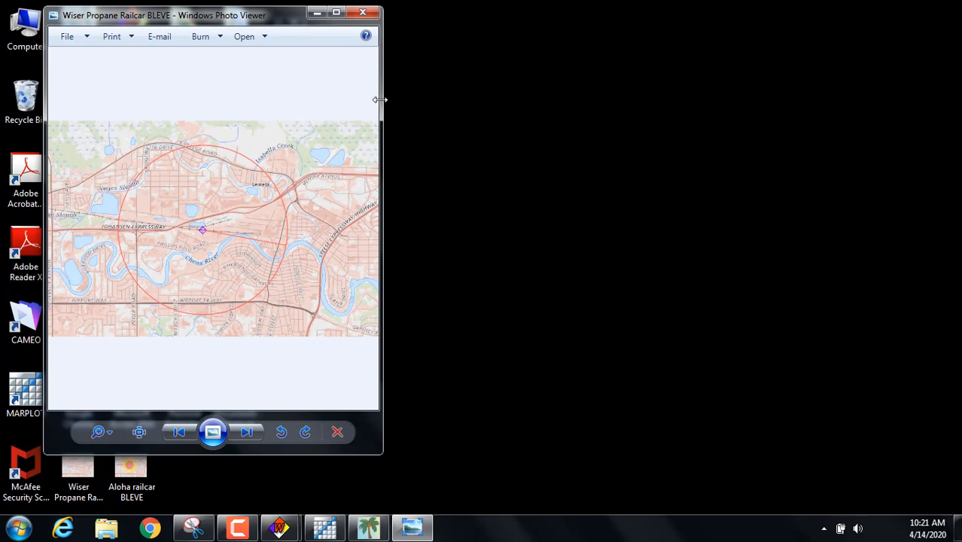
pyautogui.moveTo(381, 100); pyautogui.dragTo(493, 100)
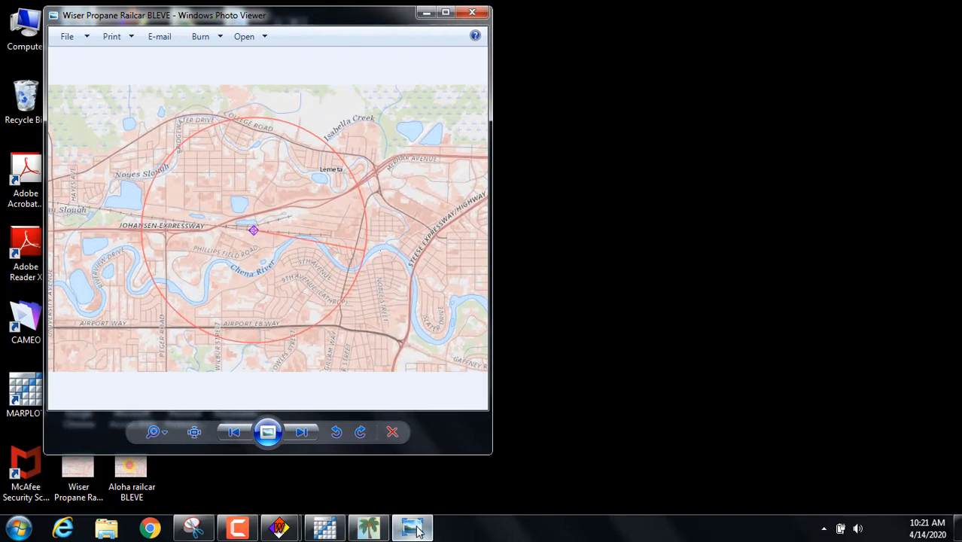
# - Bring back the ALOHA threat zone snip, narrow its window, and place it beside the WISER image for side-by-side comparison
pyautogui.click(194, 528)
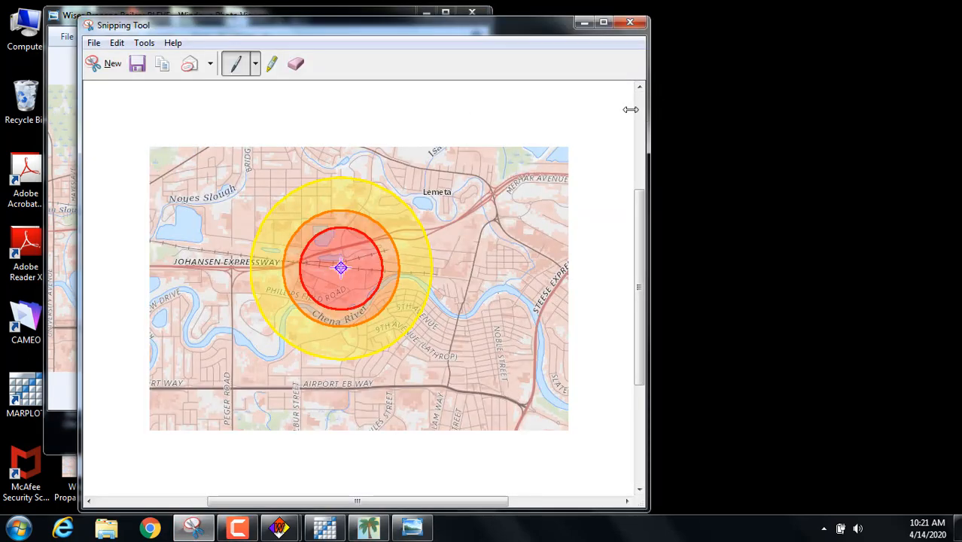
pyautogui.moveTo(646, 111); pyautogui.dragTo(532, 121)
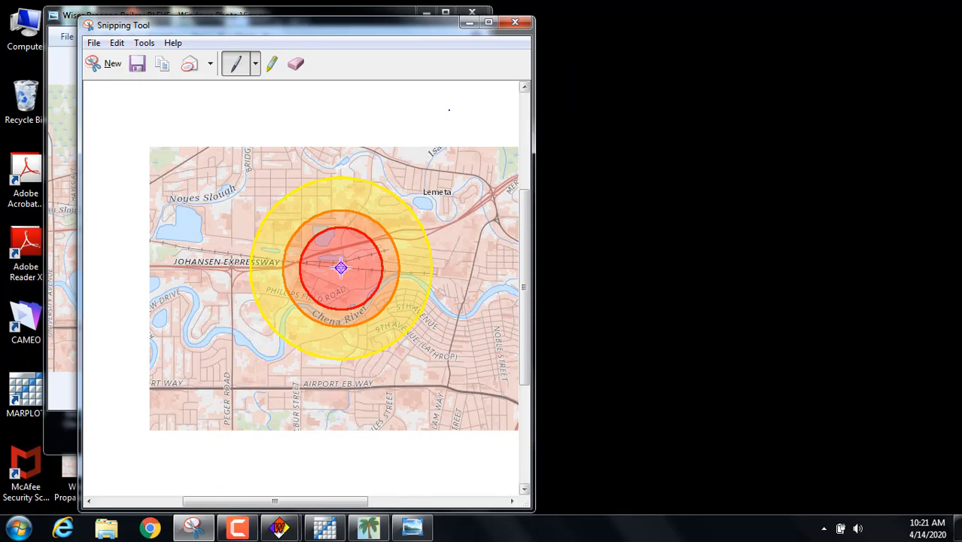
pyautogui.moveTo(347, 33); pyautogui.dragTo(762, 19)
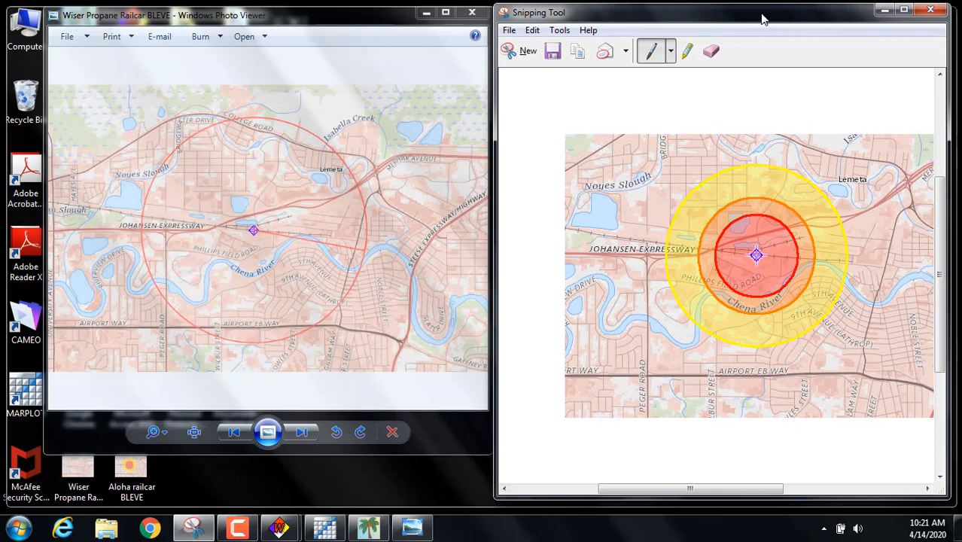
pyautogui.doubleClick(762, 19)
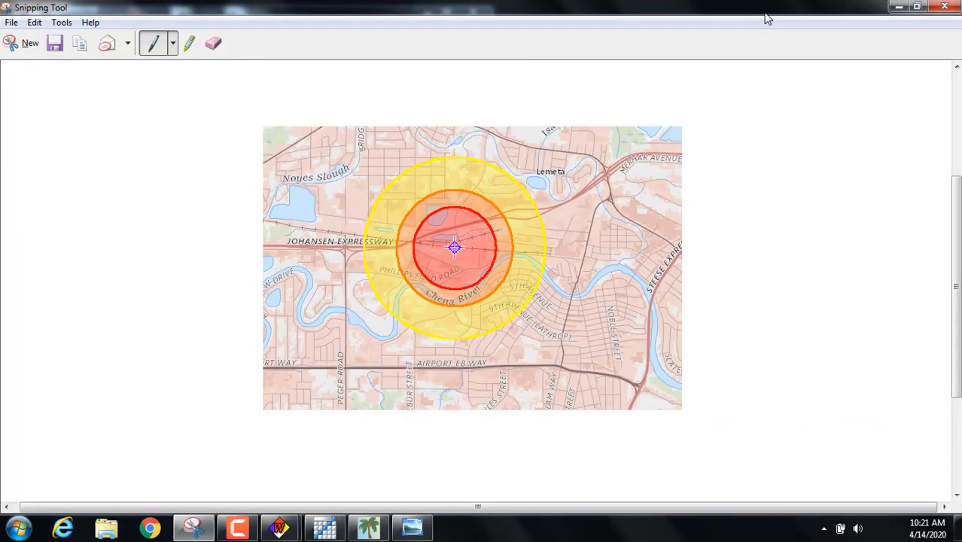
pyautogui.click(917, 7)
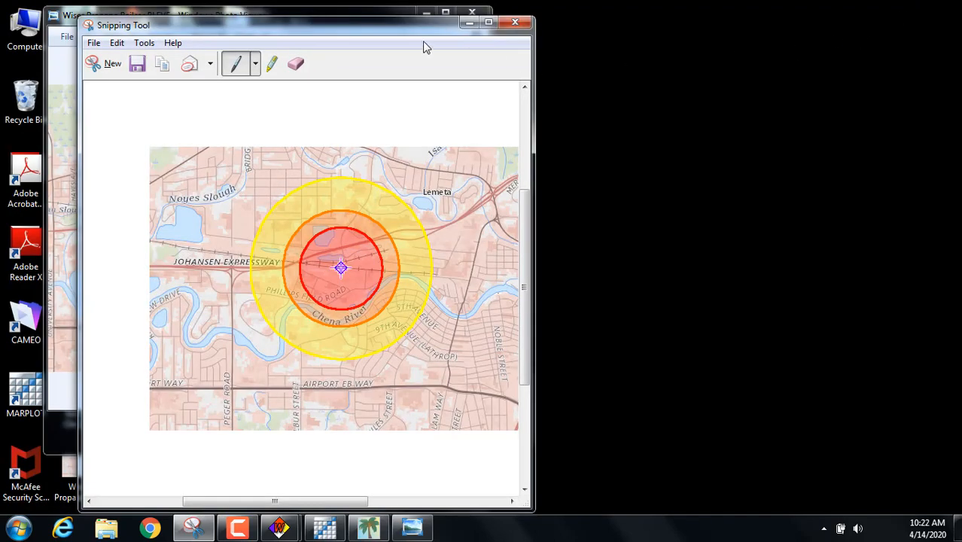
pyautogui.moveTo(406, 29); pyautogui.dragTo(796, 33)
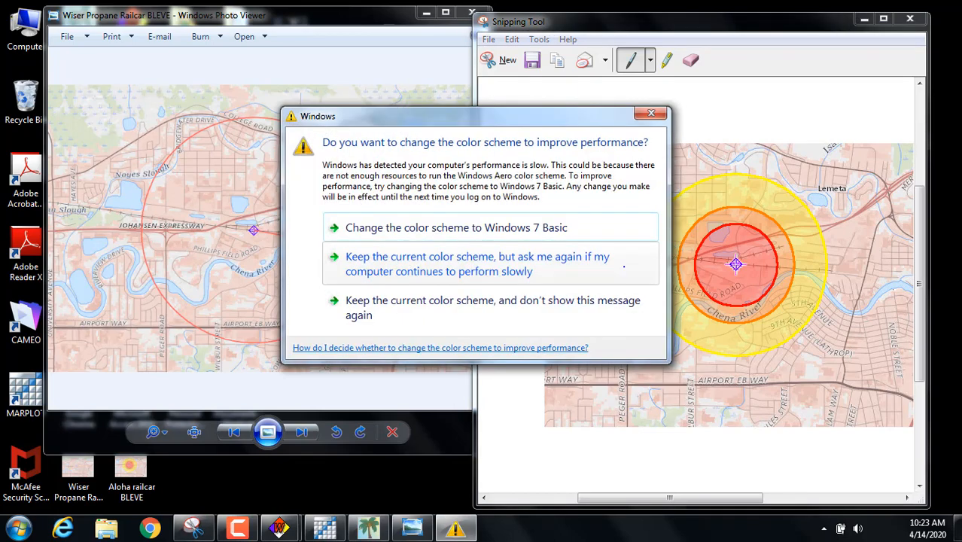
# - Change the color scheme to Windows 7 Basic in the Windows performance prompt
pyautogui.click(527, 227)
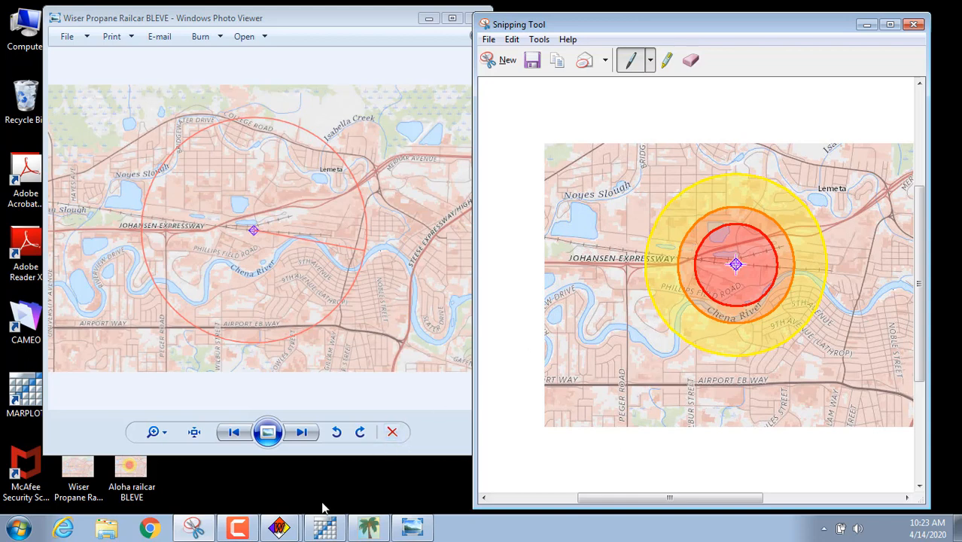
pyautogui.click(240, 530)
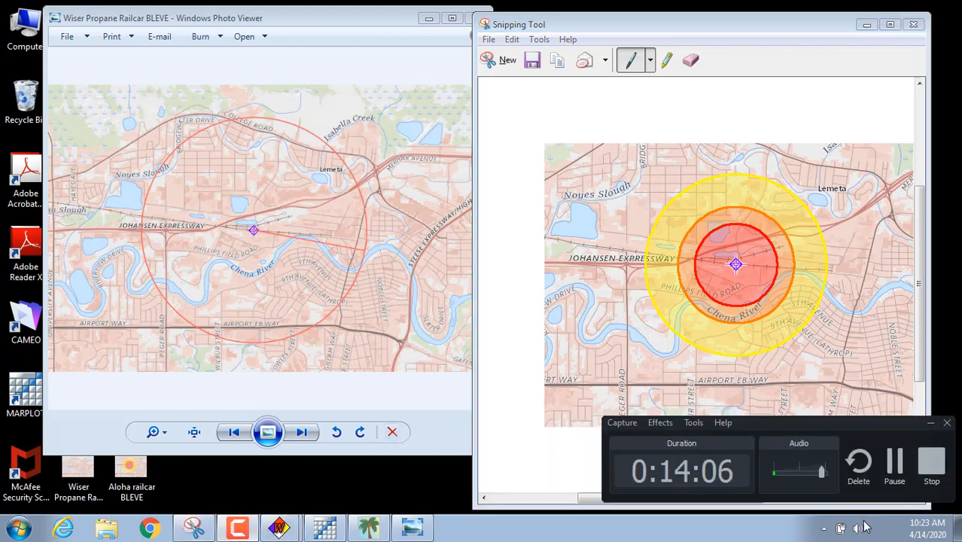